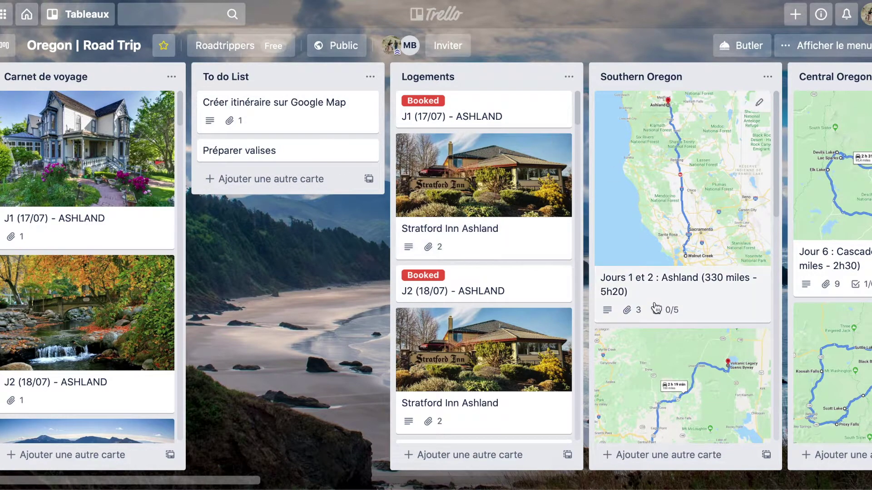
Look over the lists of the Oregon road trip board from Carnet de voyage to Done, including the Logements cards.
scroll(656, 309, "right", 7)
scroll(656, 309, "right", 11)
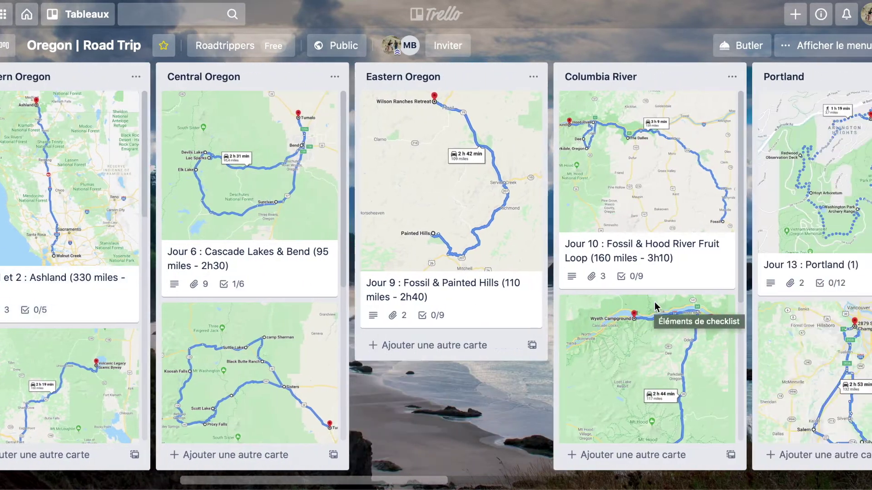
scroll(654, 306, "right", 13)
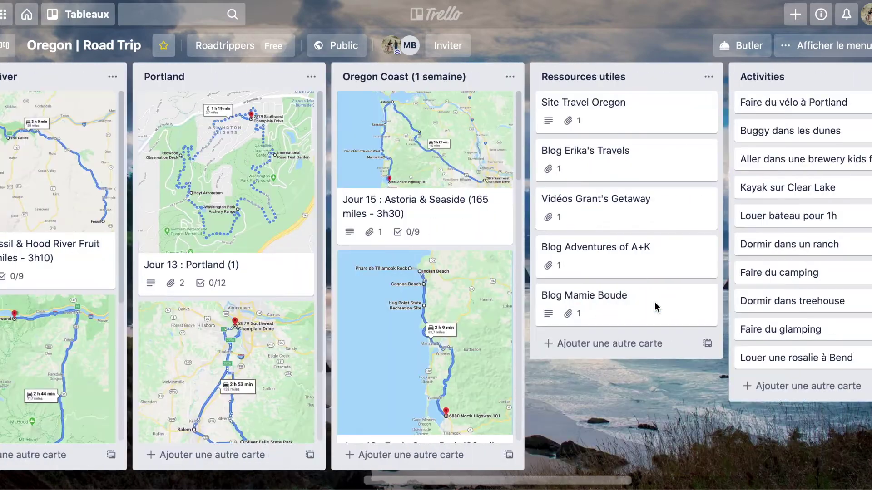
scroll(655, 301, "right", 11)
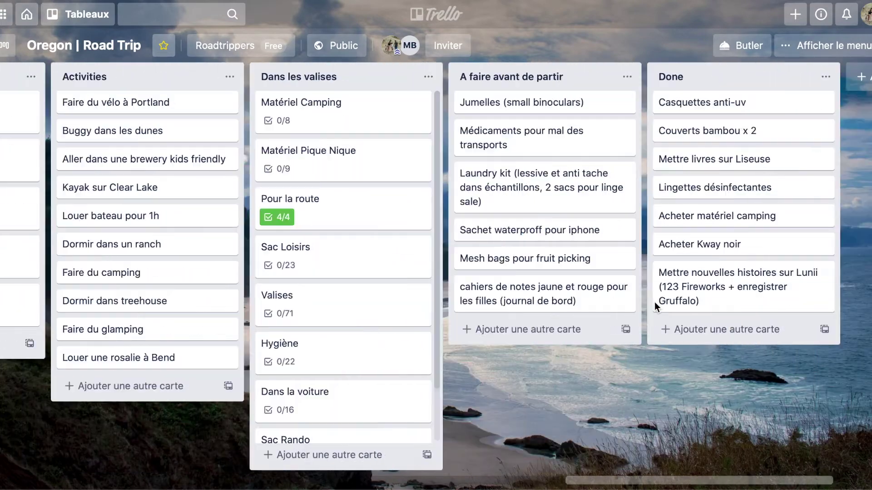
scroll(655, 302, "left", 20)
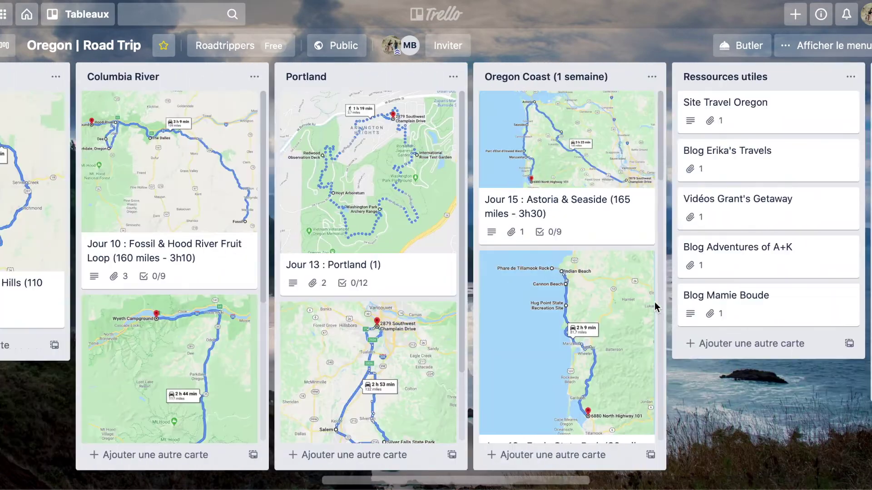
scroll(654, 301, "left", 10)
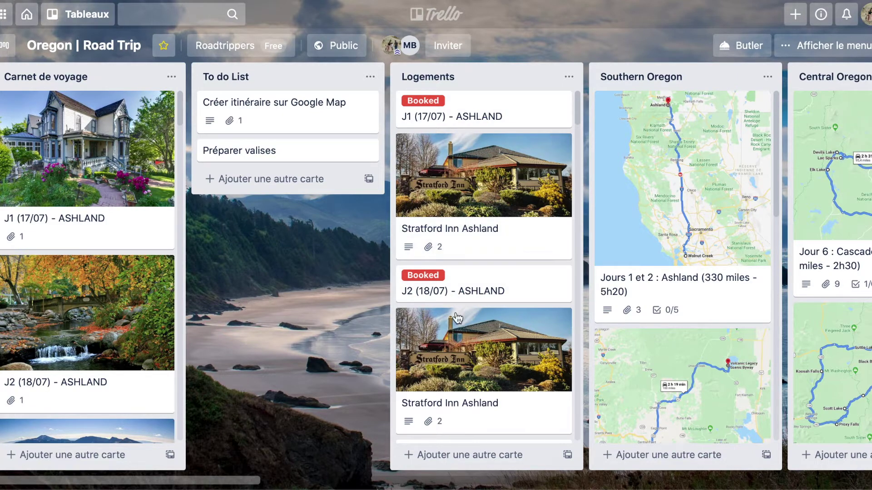
scroll(460, 364, "down", 7)
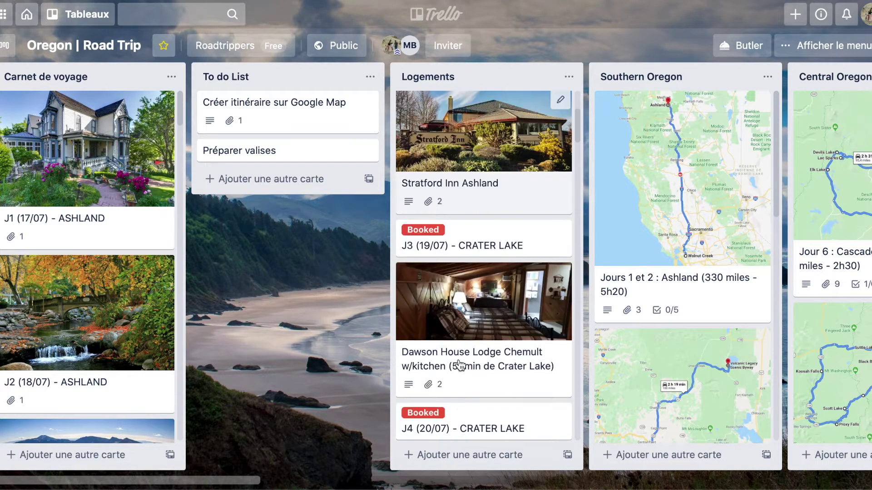
scroll(459, 365, "down", 1)
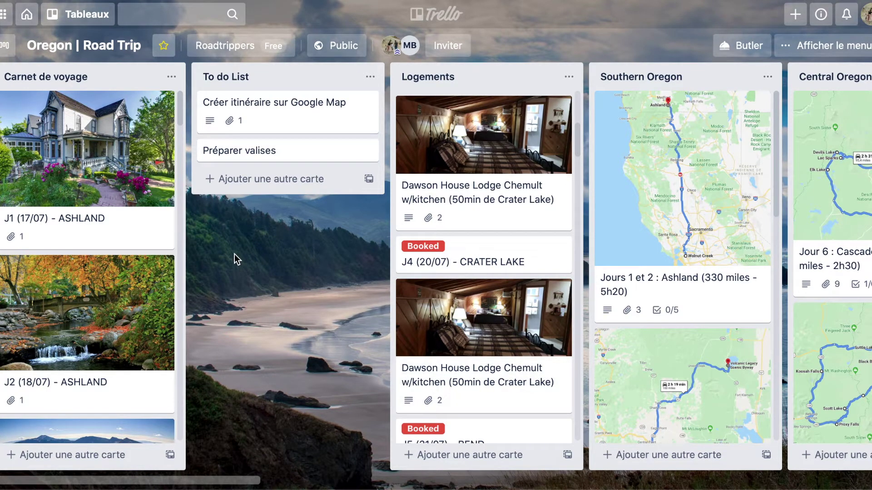
Review the description and attachments of the J1 (17/07) - ASHLAND card in Carnet de voyage, and close it.
left_click(104, 173)
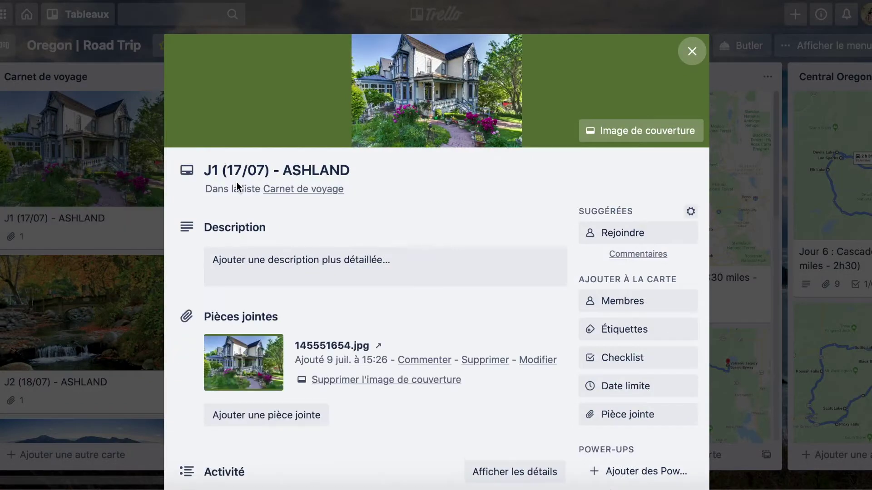
scroll(302, 270, "down", 2)
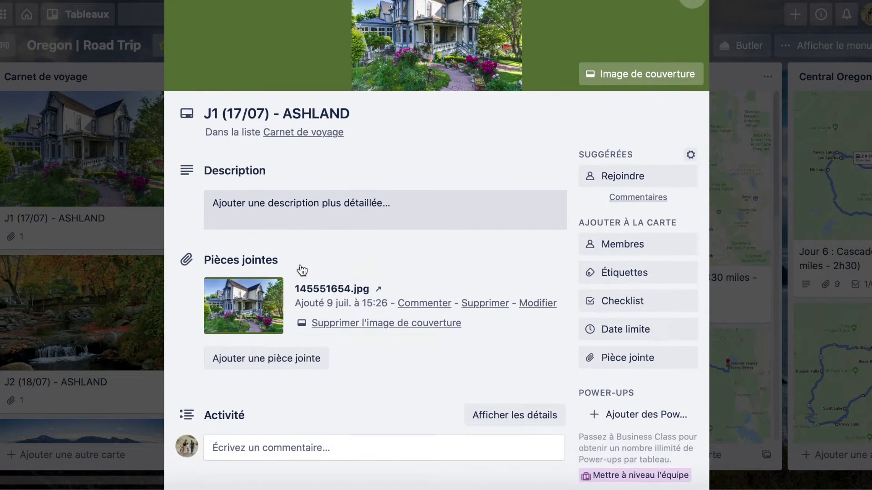
scroll(370, 312, "down", 1)
scroll(372, 314, "up", 3)
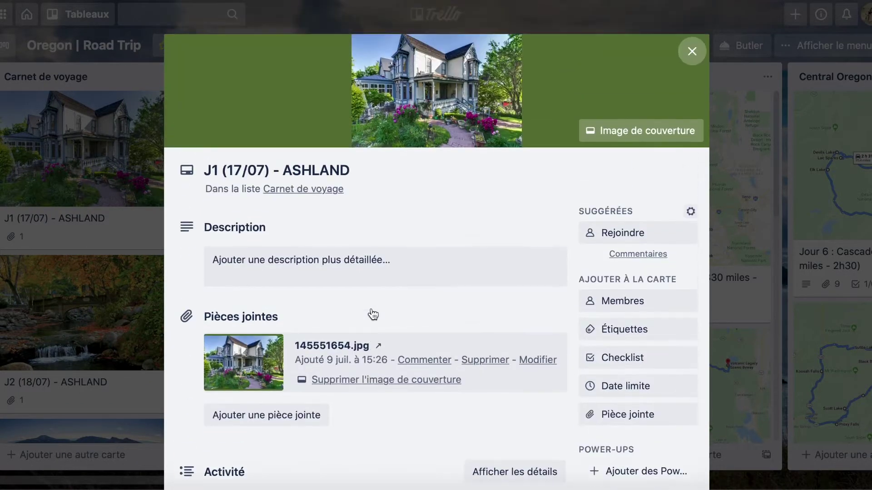
left_click(691, 53)
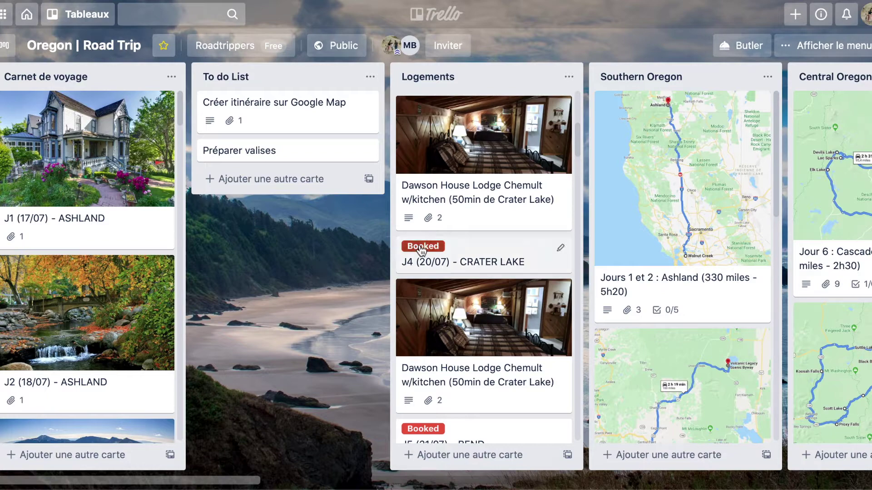
Add a new list titled "A voir" after the Done list.
scroll(426, 252, "right", 10)
scroll(429, 251, "right", 16)
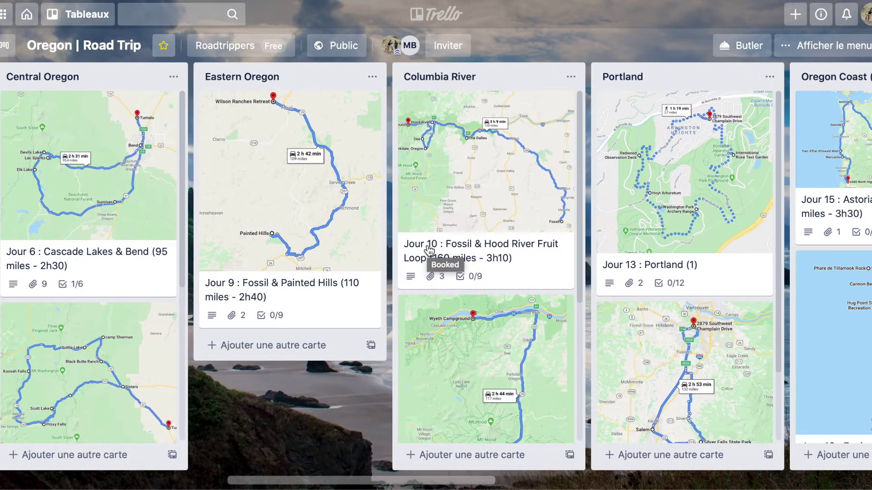
scroll(429, 251, "right", 11)
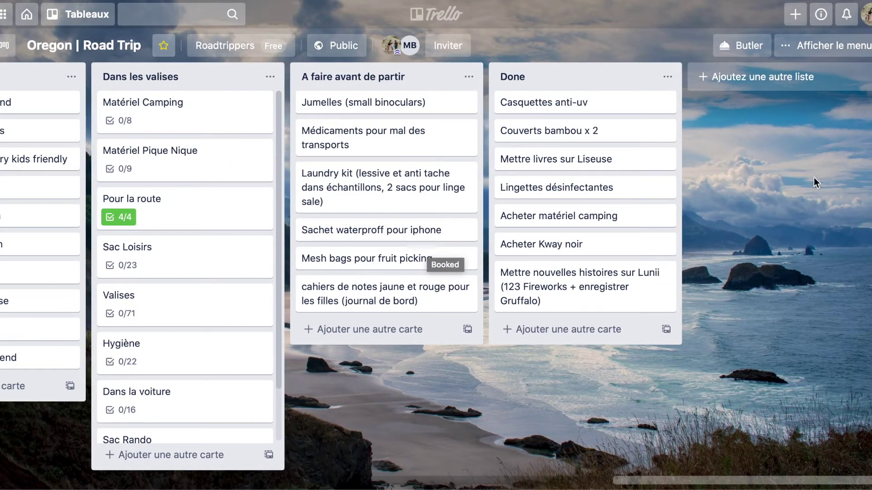
left_click(739, 82)
type("A voir")
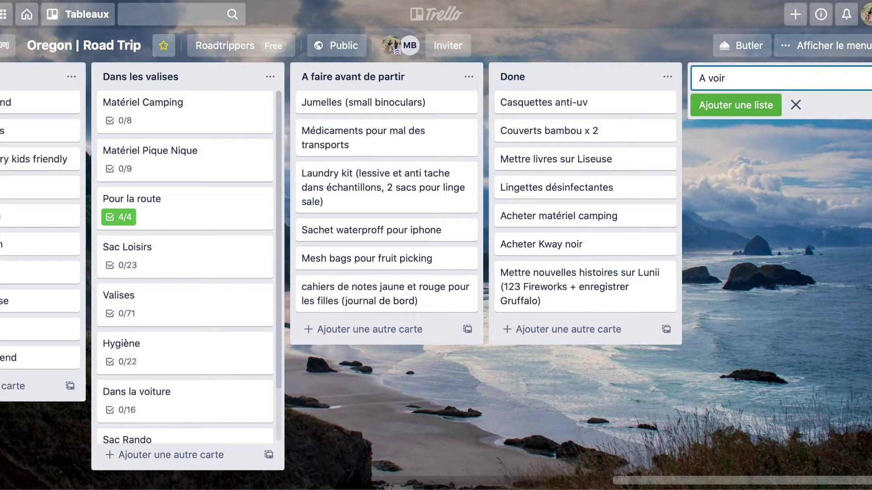
key("Return")
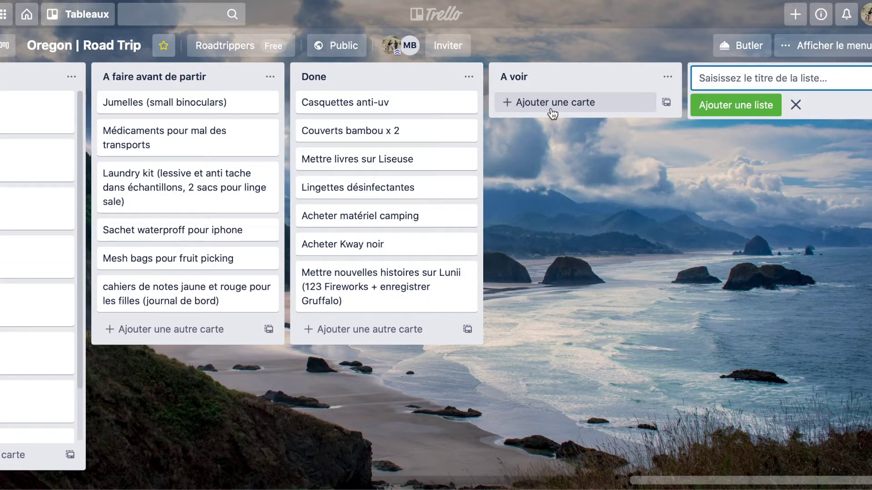
Add a card titled "Crater Lake" to the A voir list.
left_click(552, 112)
type("Ct")
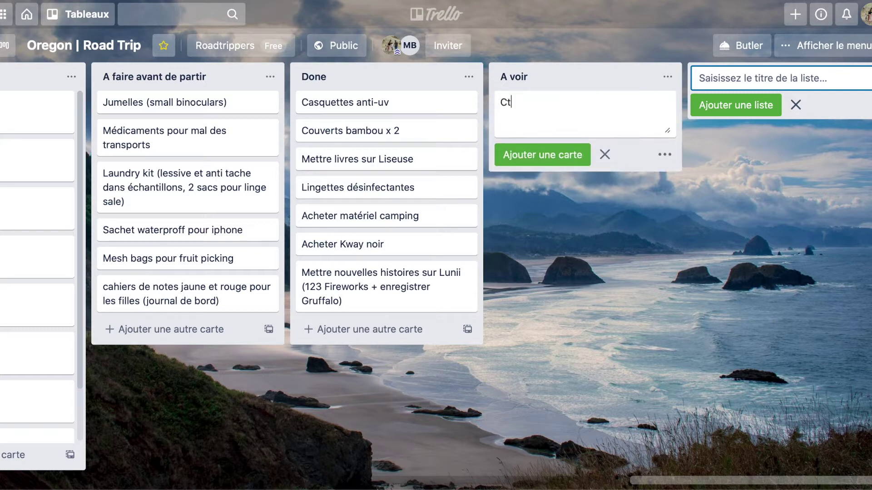
key("BackSpace")
type("rater Lake")
key("Return")
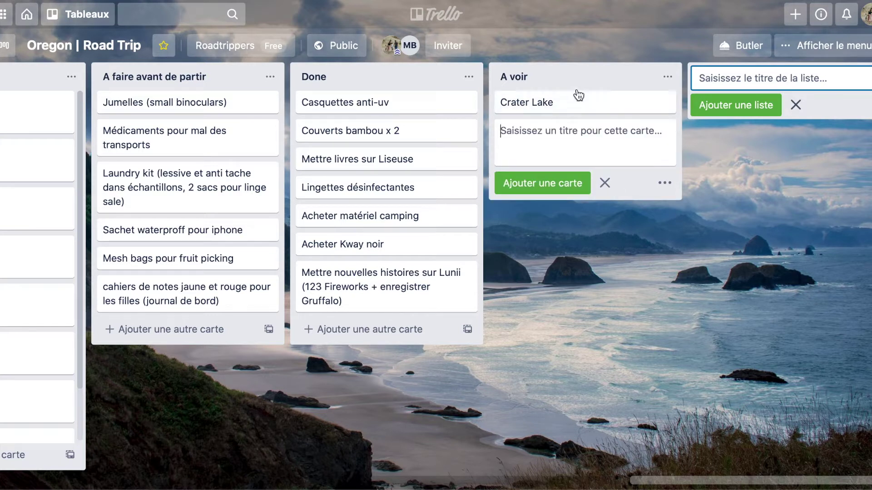
Open the Crater Lake card and add a checklist titled "Matin".
left_click(555, 107)
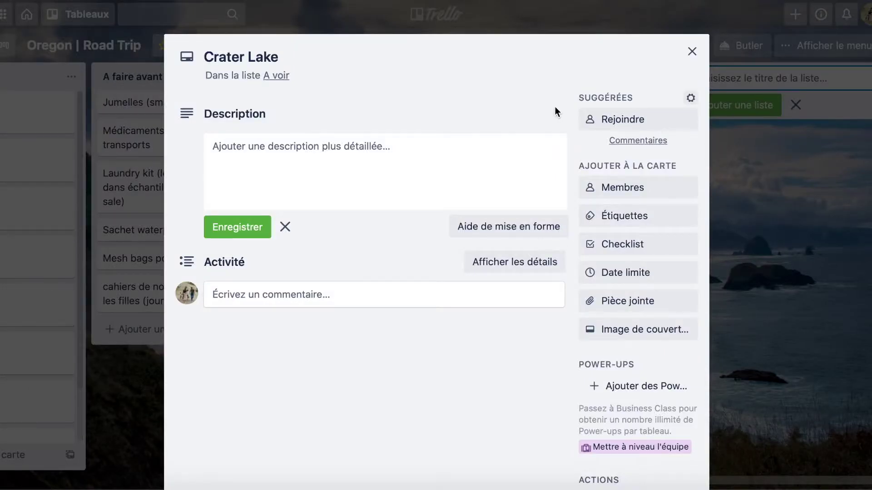
left_click(281, 150)
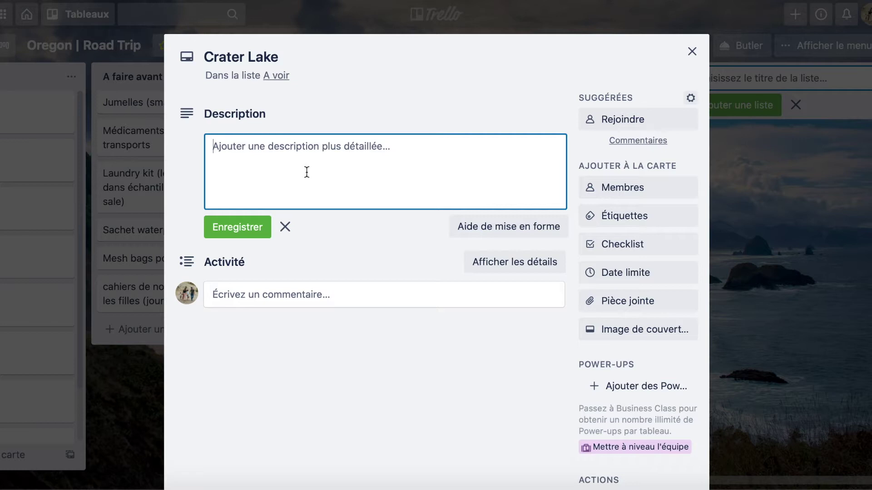
left_click(606, 247)
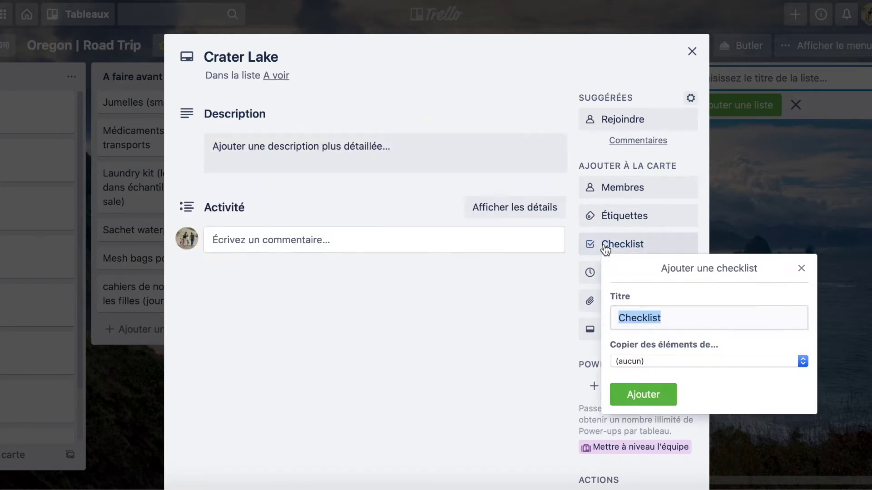
type("Matin")
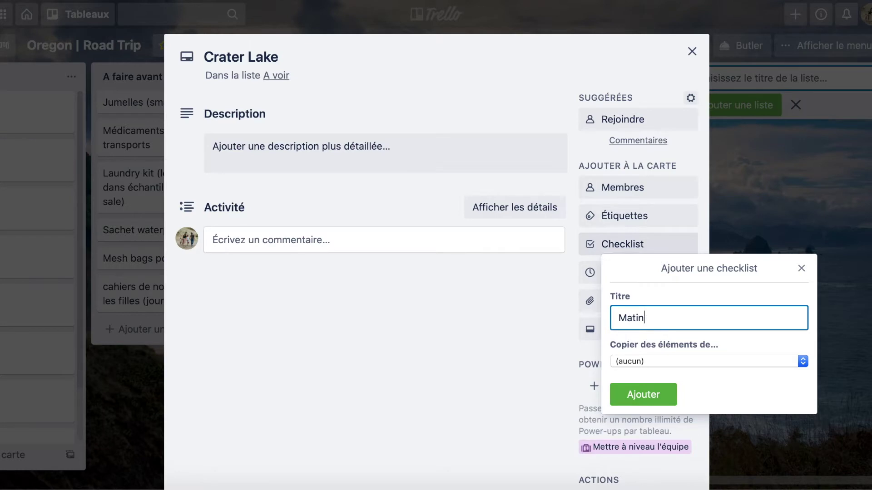
key("Return")
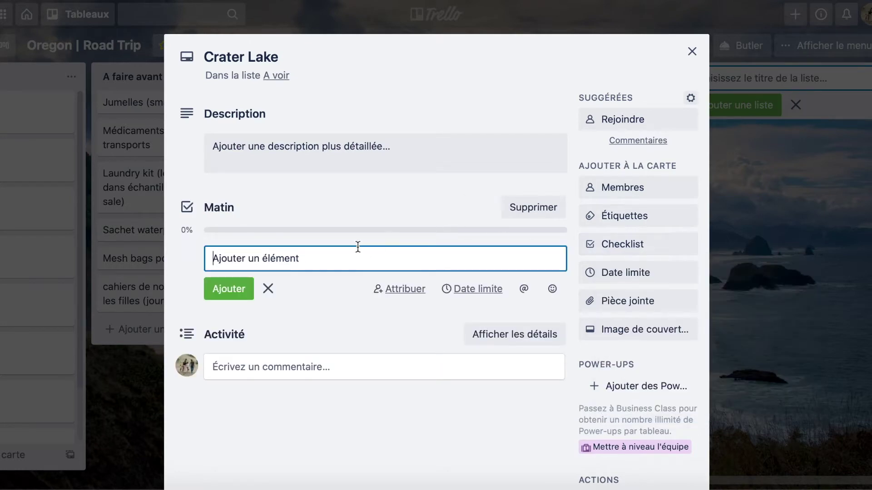
Add the items "Trail" and "Déjeuner" to the Matin checklist.
type("Trail")
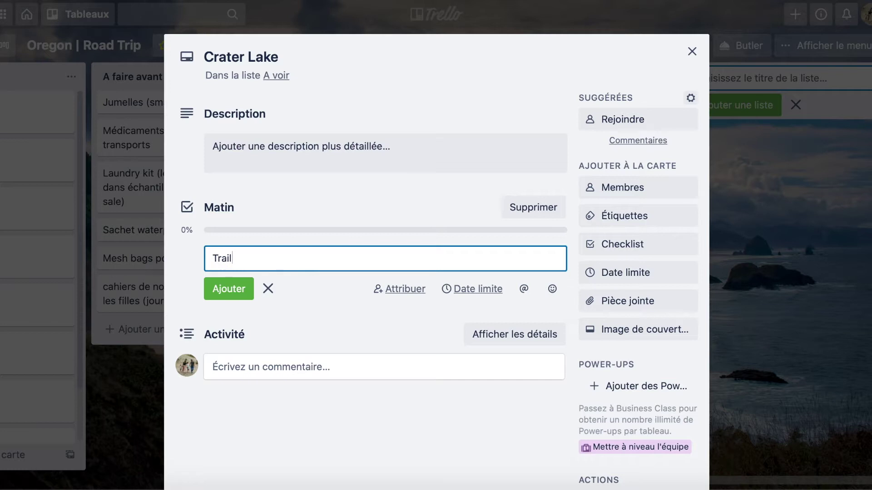
key("Return")
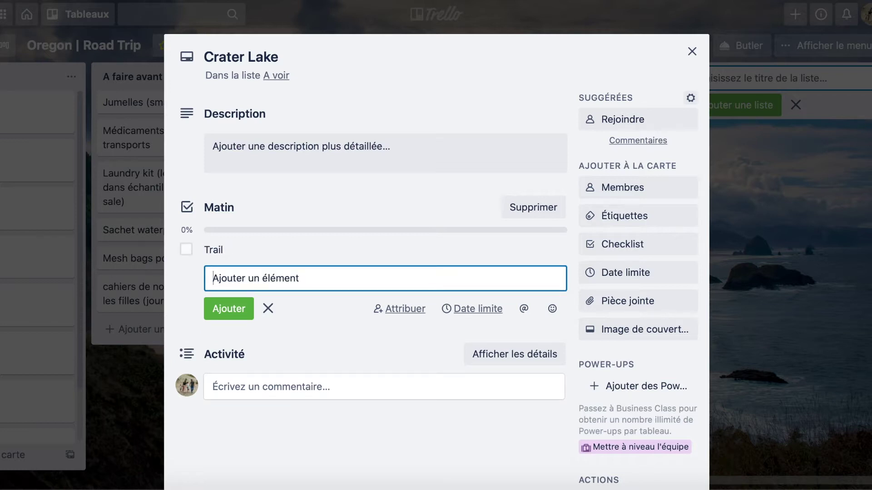
type("Déjeuner")
key("Return")
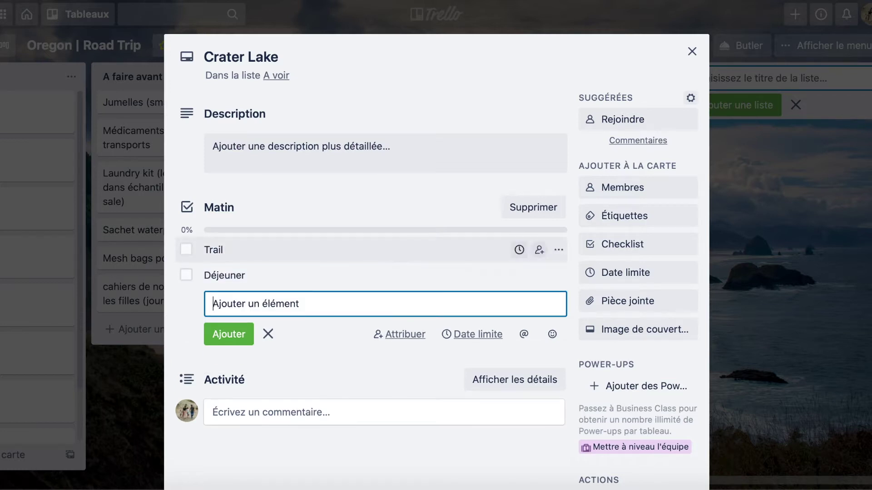
Add a second checklist titled "Après-midi" to the card with the items "Trail" and "Diner".
left_click(609, 245)
type("Ap")
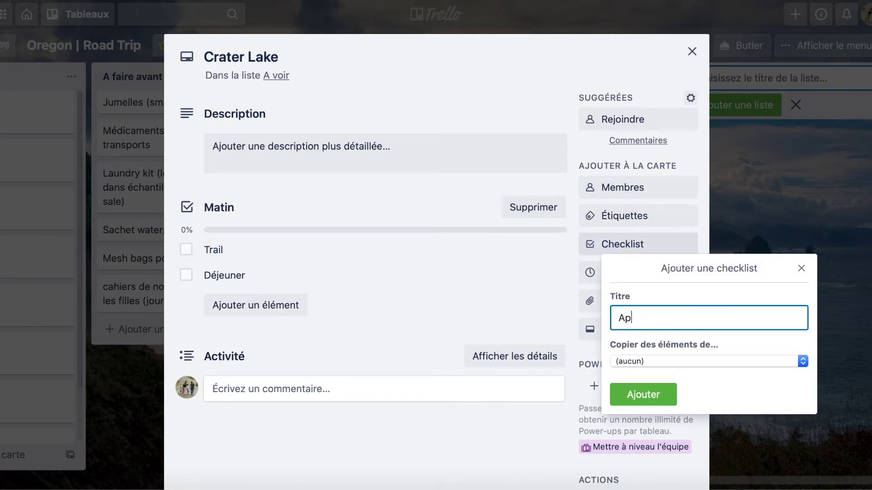
type("rès-midi")
key("Return")
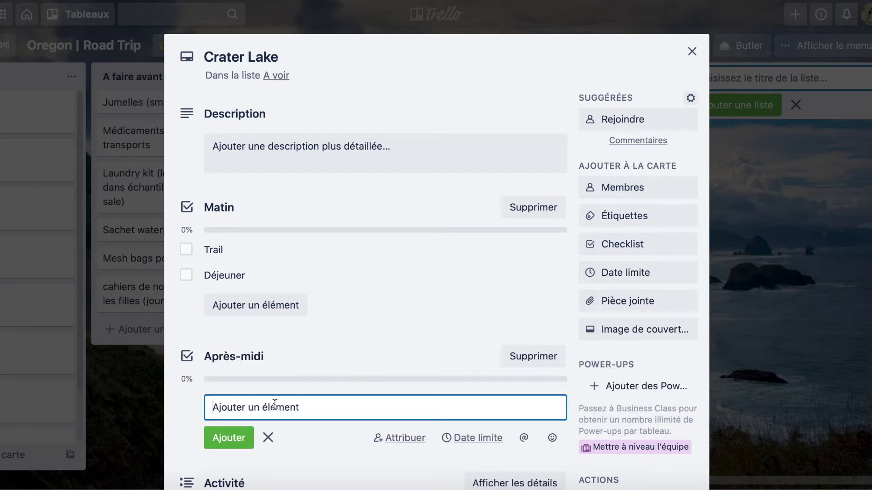
type("Trail")
key("Return")
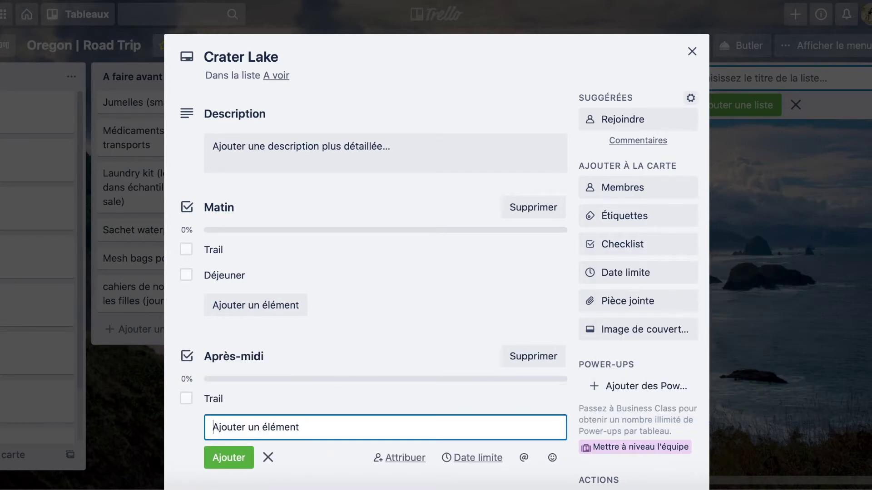
type("Diner")
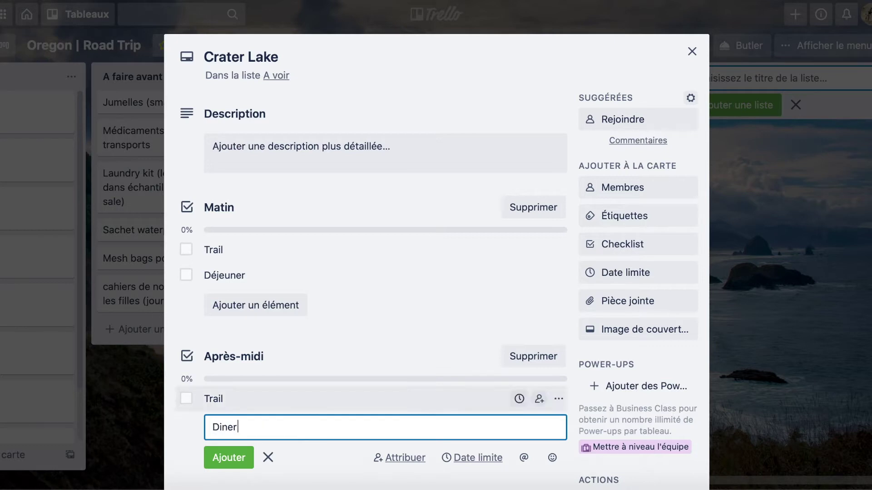
key("Return")
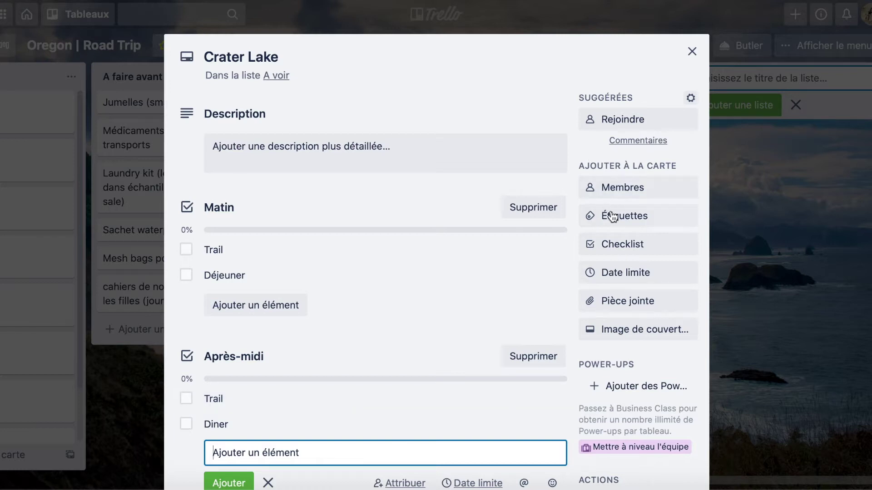
Examine the available attachment sources for the Crater Lake card and close them without attaching anything.
left_click(617, 309)
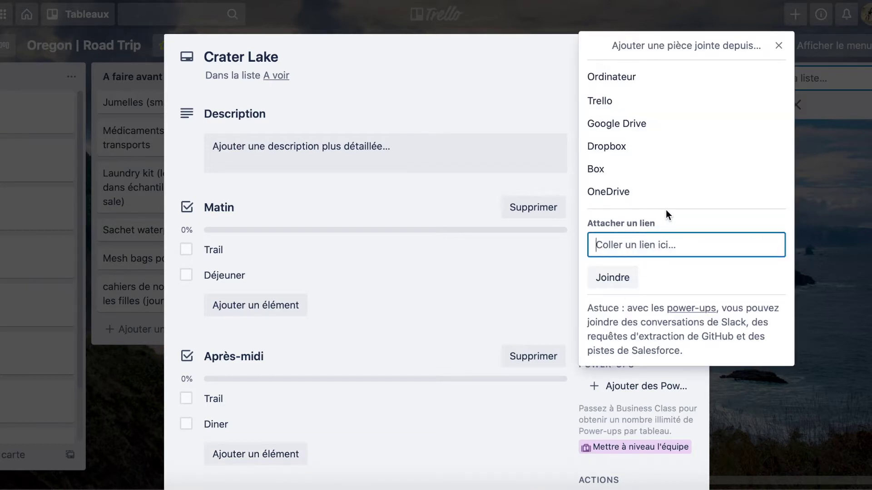
left_click(779, 46)
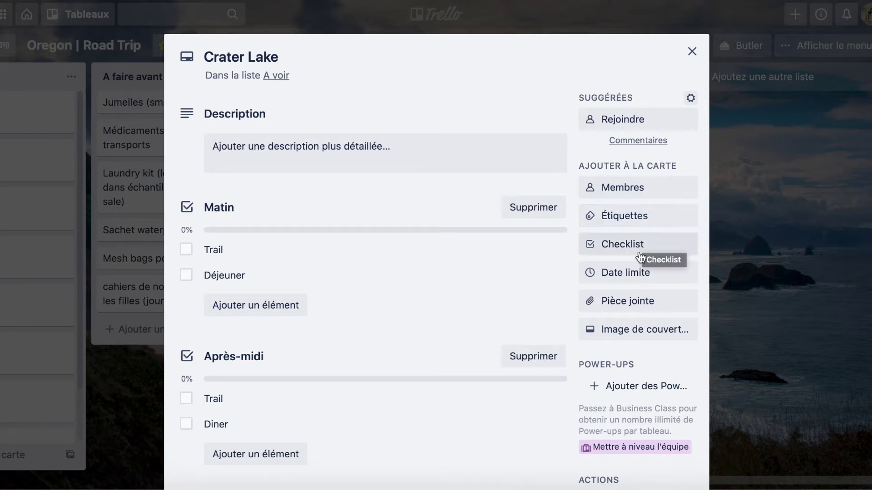
Give the Crater Lake card a plain turquoise colour cover.
left_click(618, 334)
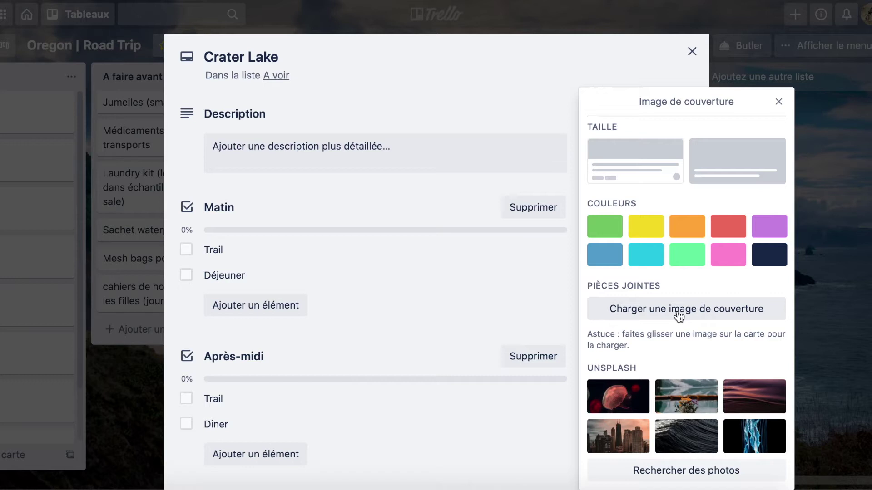
left_click(646, 255)
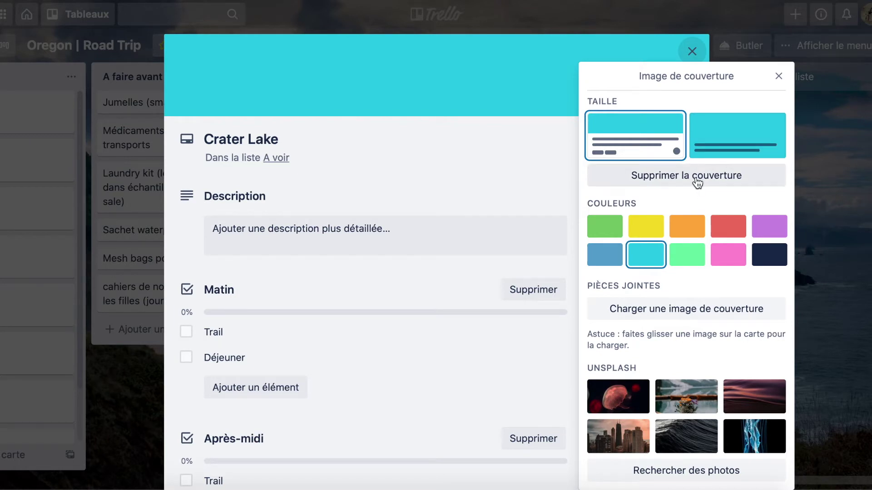
Search Unsplash for "crater lake", set the photo of a person overlooking the lake as the card's cover, and close the card.
left_click(686, 472)
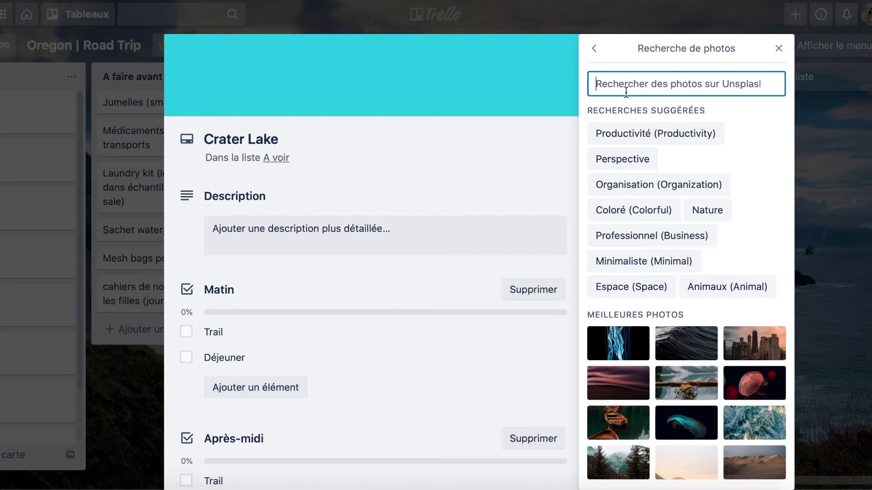
type("cra")
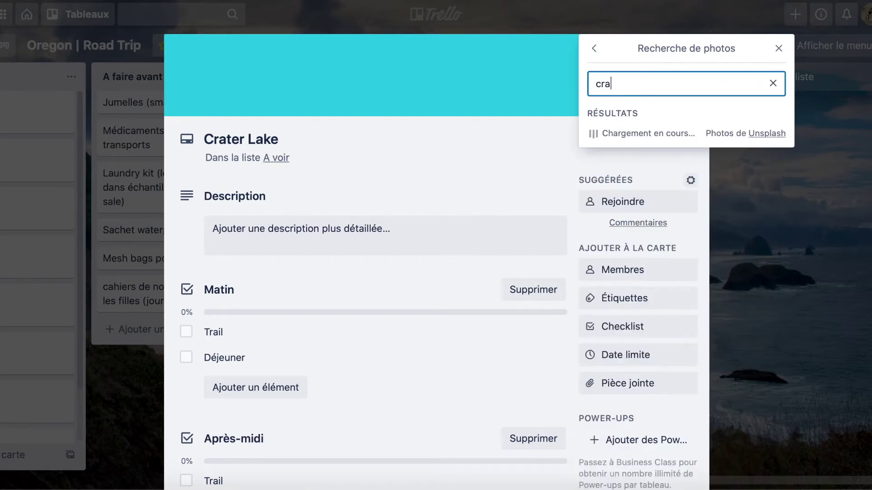
type("ter lake")
left_click(685, 181)
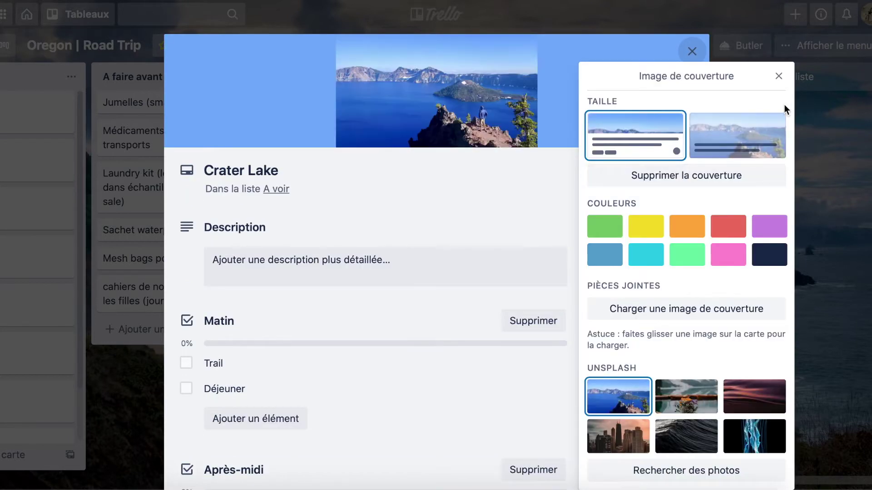
left_click(778, 76)
left_click(693, 51)
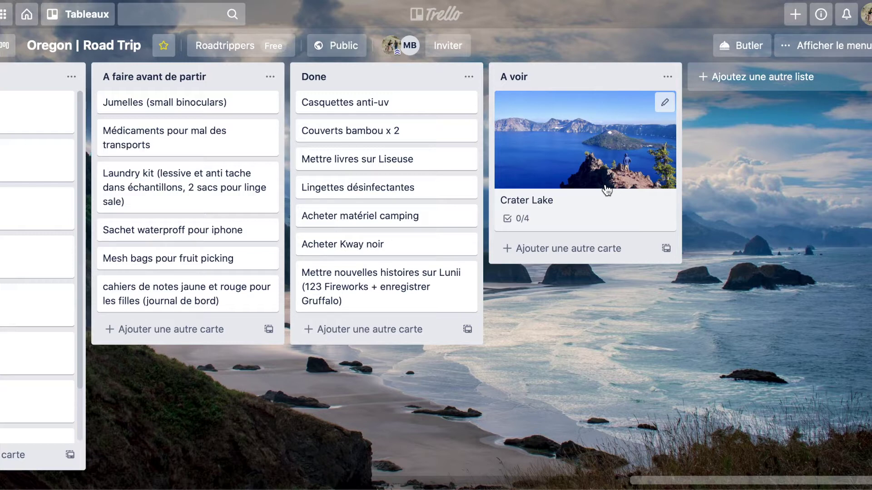
Archive the "A voir" list.
left_click(667, 77)
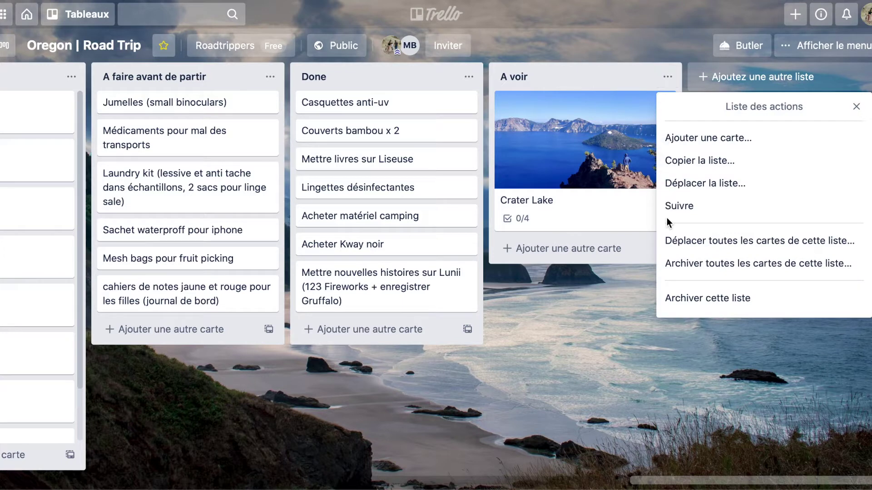
left_click(683, 297)
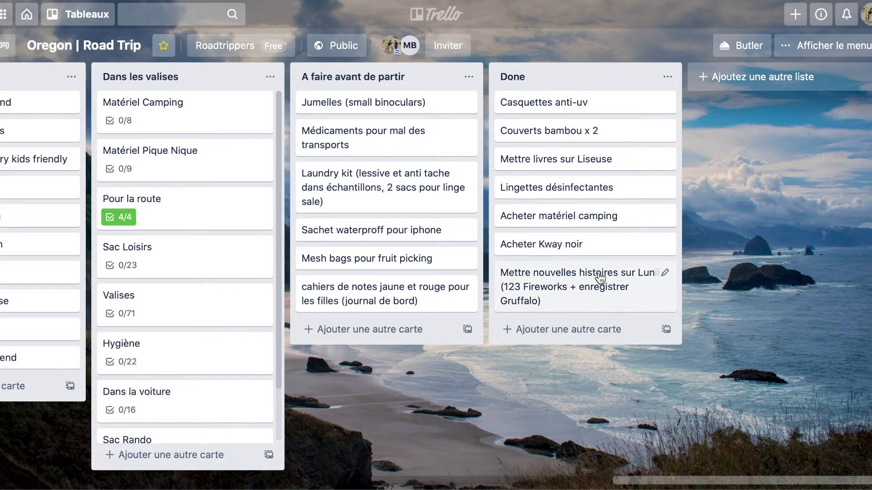
Review the board's lists from "Carnet de voyage" through the regional itineraries to "Dans les valises" and "A faire avant de partir".
scroll(260, 268, "left", 3)
scroll(260, 267, "left", 20)
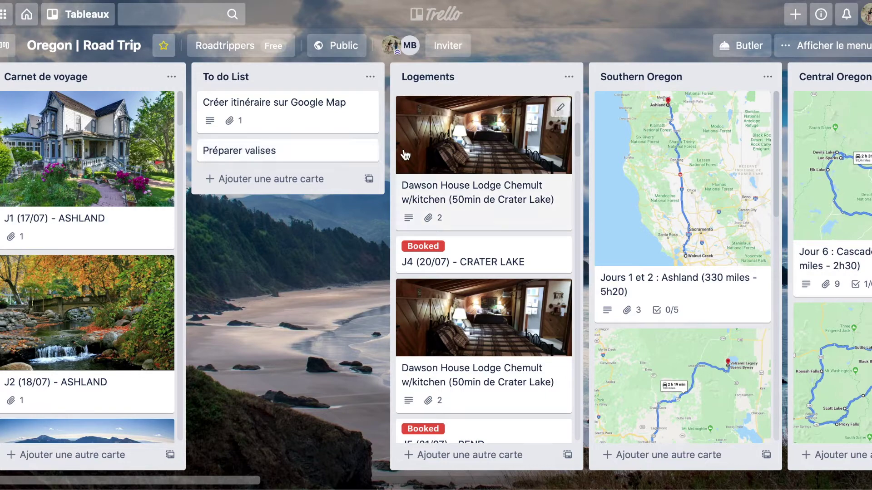
scroll(704, 233, "right", 10)
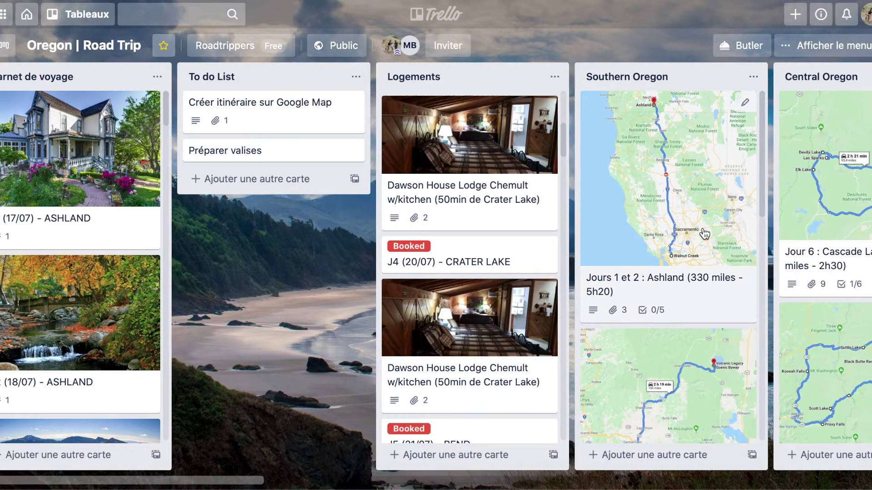
scroll(704, 233, "right", 20)
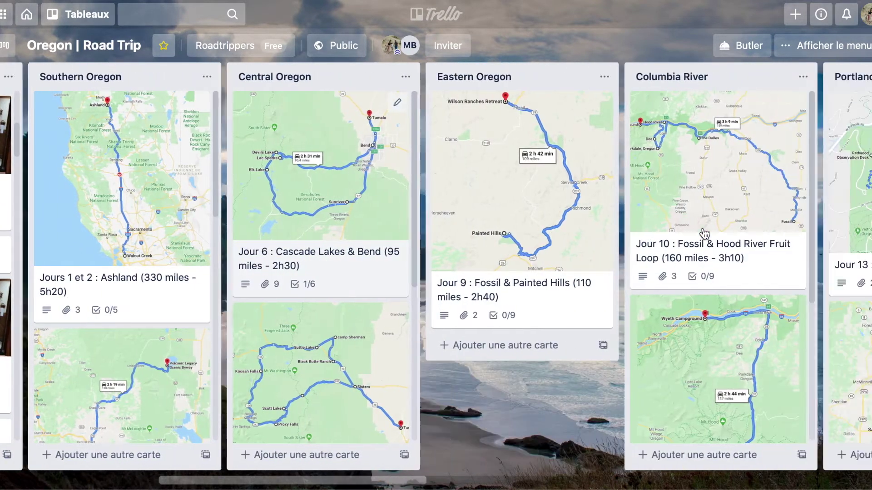
scroll(700, 231, "right", 8)
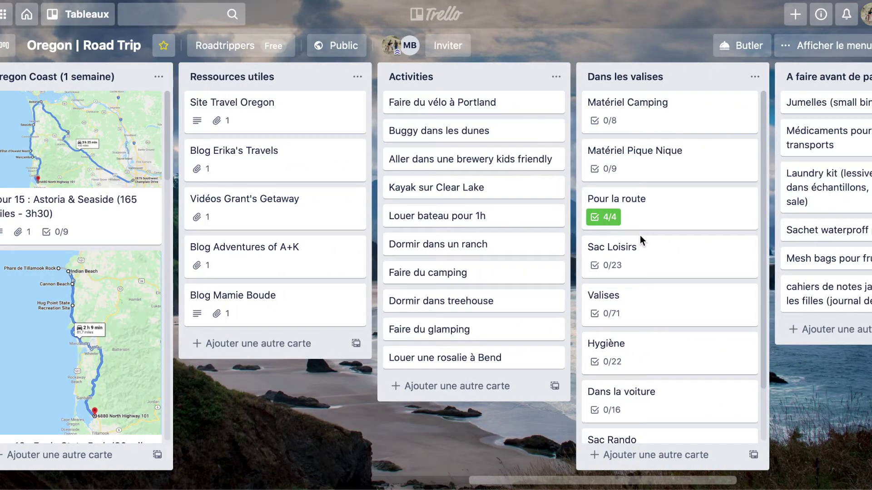
scroll(640, 236, "right", 2)
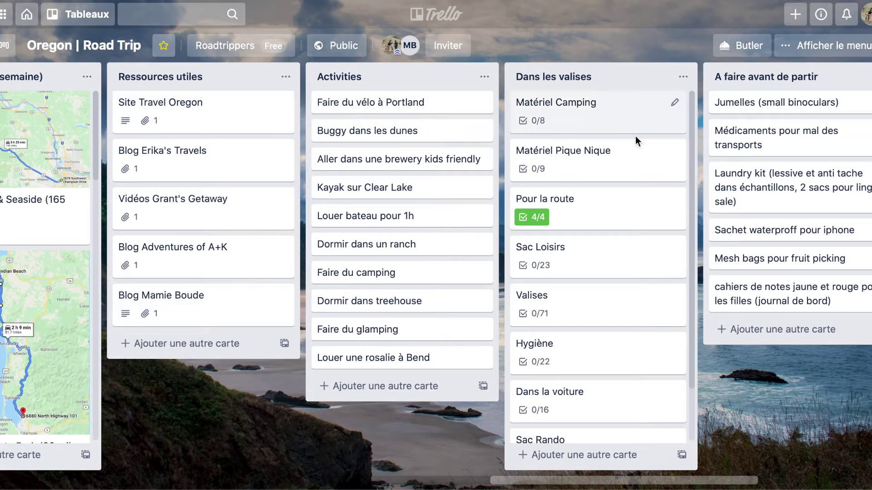
scroll(638, 175, "right", 2)
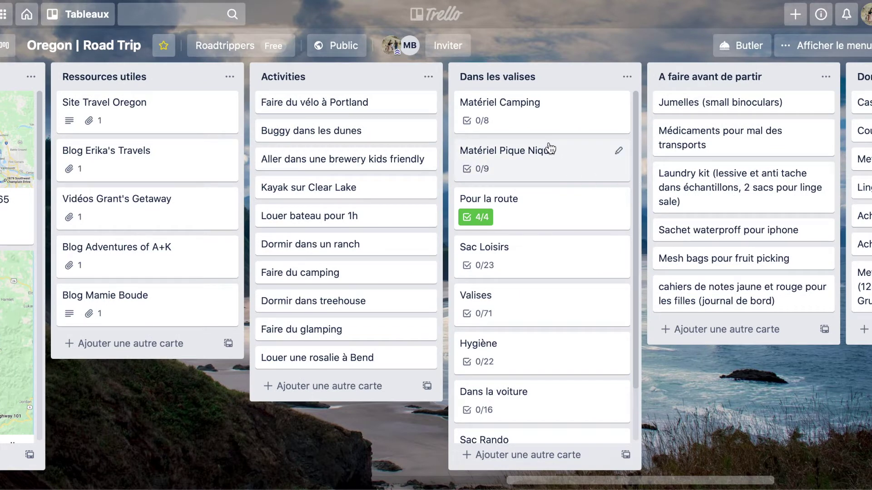
scroll(551, 149, "right", 3)
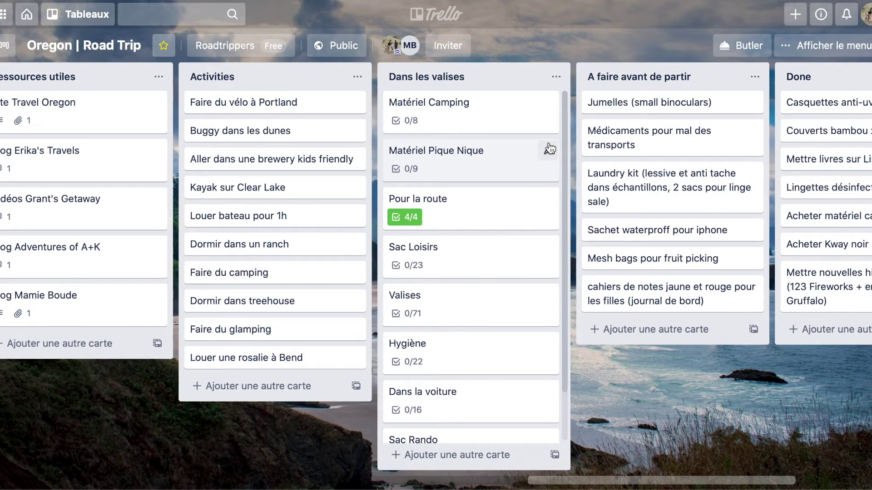
scroll(549, 148, "right", 2)
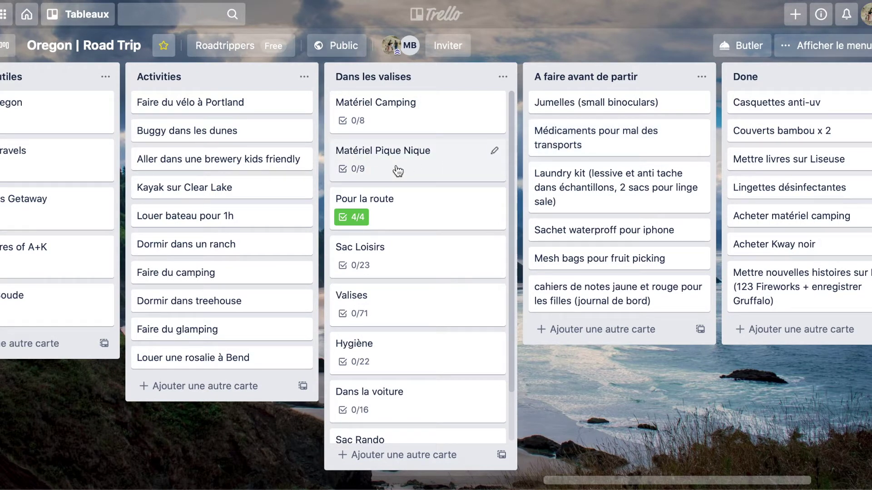
Look back over the lists from "Ressources utiles" and the regional itineraries to "To do List" and "Carnet de voyage".
scroll(398, 172, "left", 14)
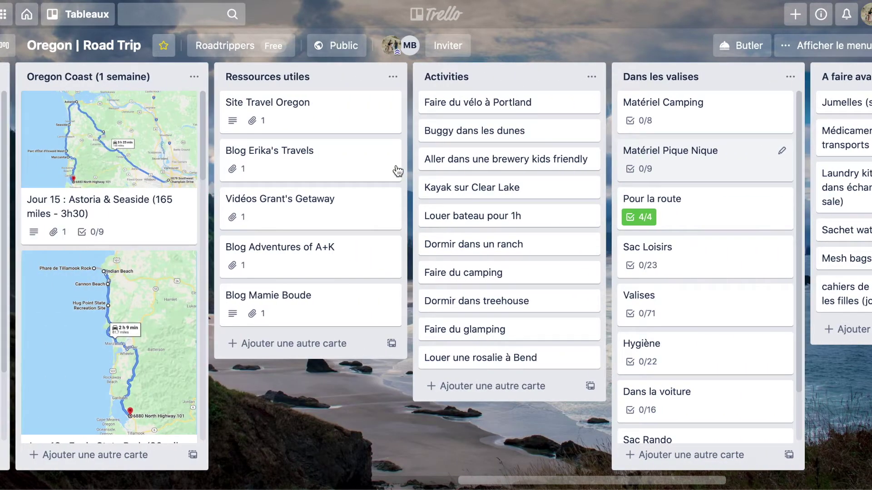
scroll(397, 171, "left", 6)
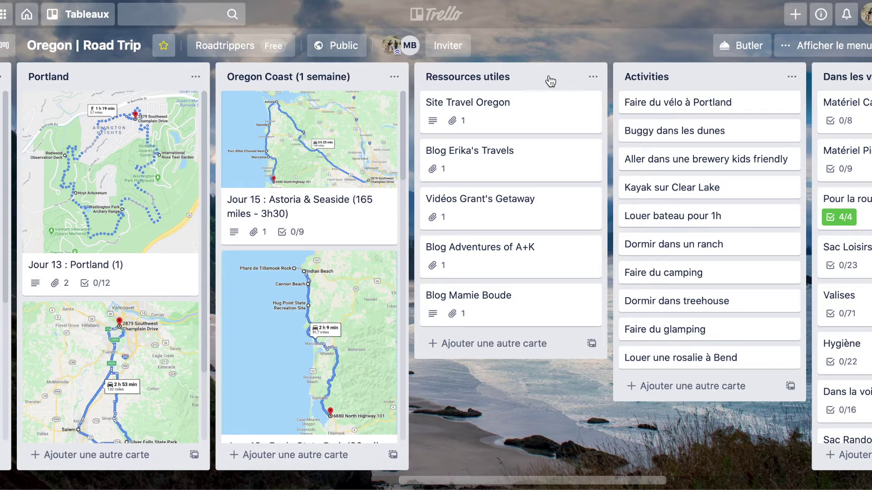
left_click_drag(550, 82, 531, 86)
scroll(191, 171, "left", 10)
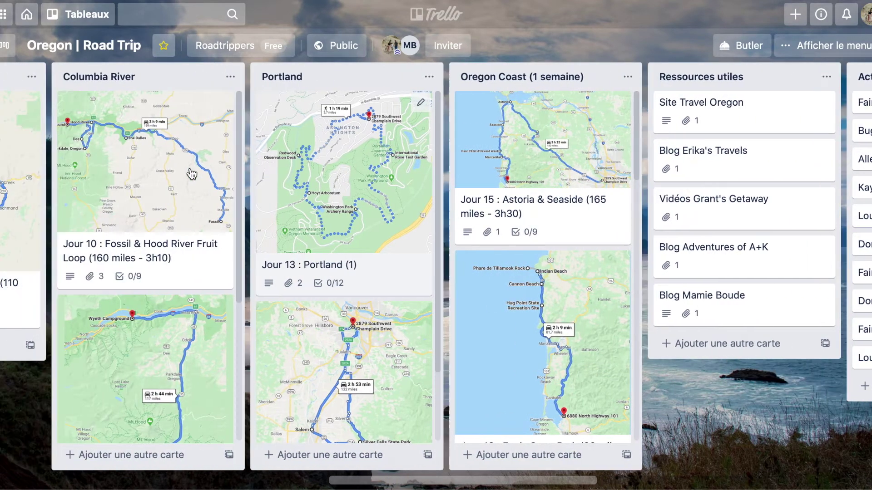
scroll(191, 172, "left", 10)
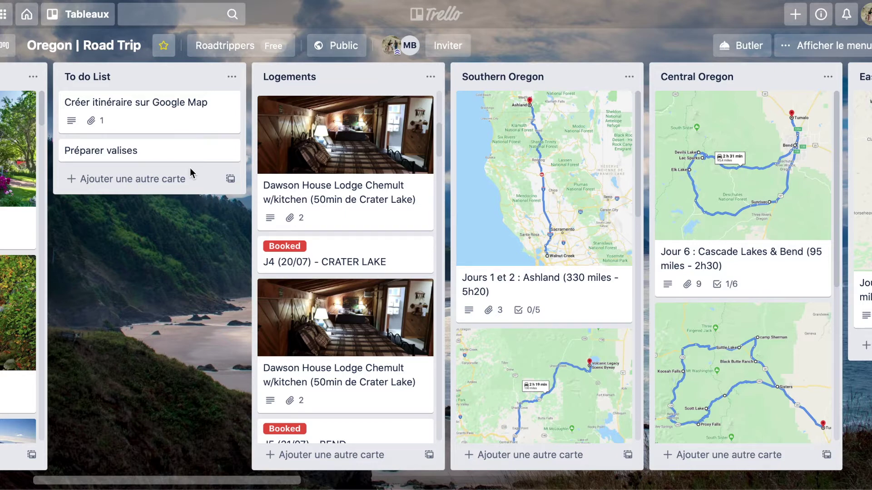
scroll(190, 167, "left", 3)
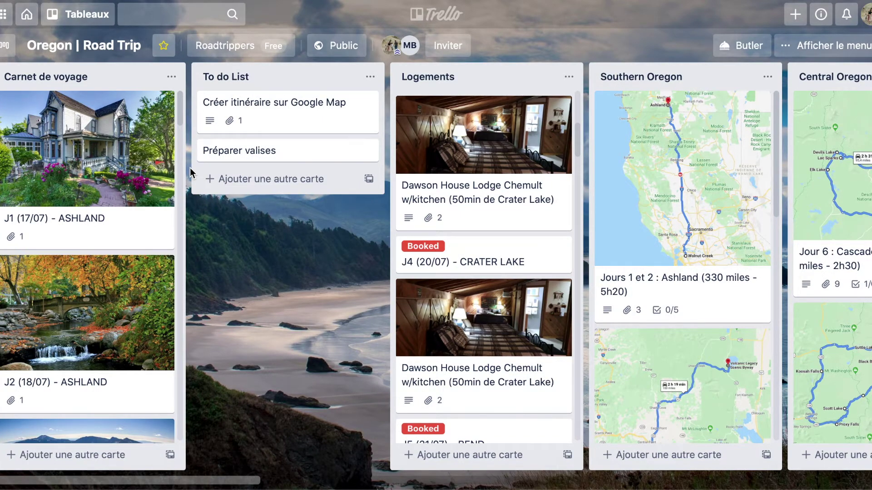
Visit the website attached to the "Blog Mamie Boude" card in "Ressources utiles", return to the board and close the card.
scroll(189, 168, "right", 20)
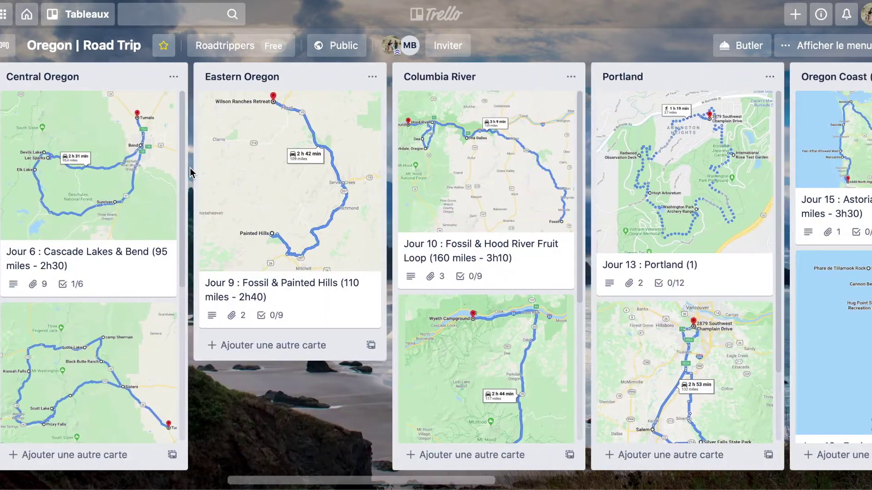
scroll(190, 170, "right", 12)
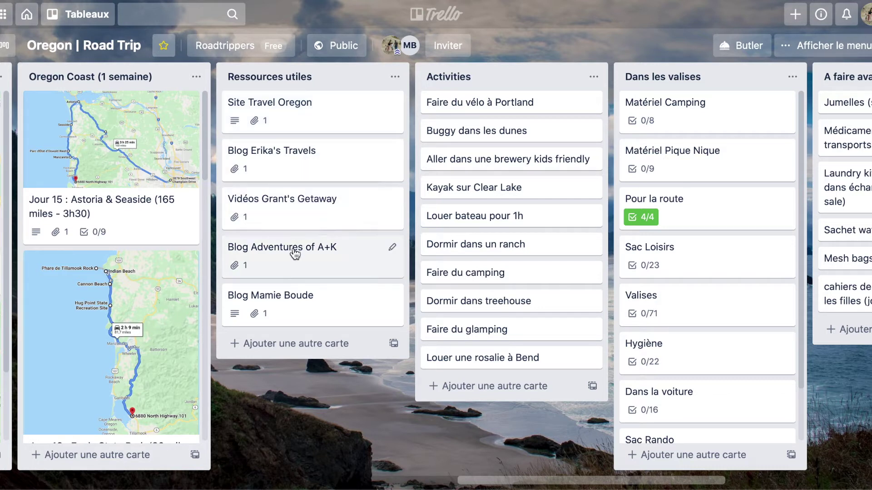
left_click(292, 311)
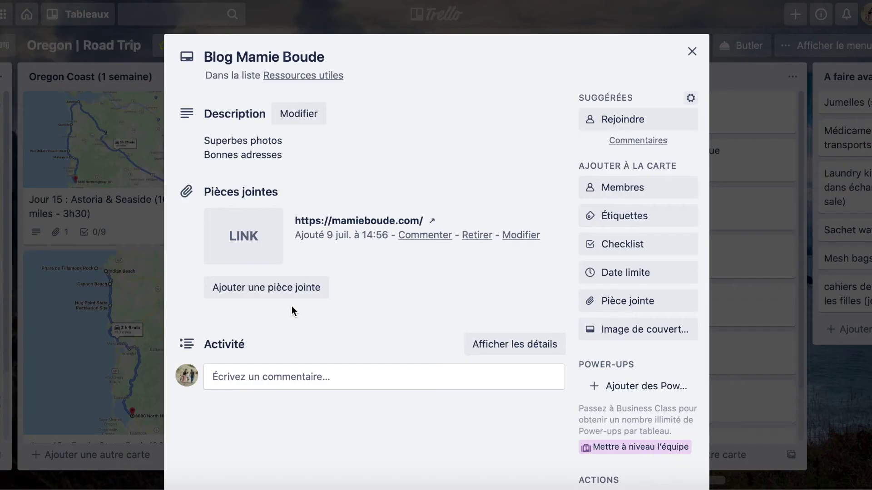
left_click(355, 227)
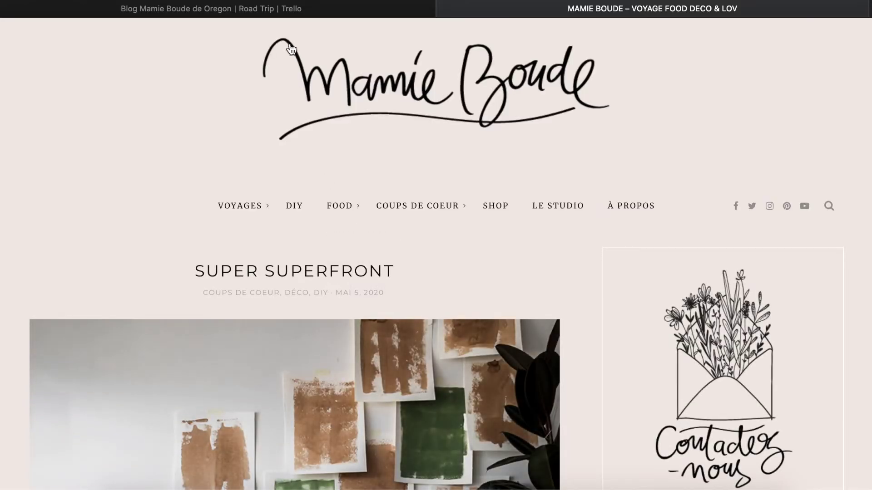
left_click(270, 11)
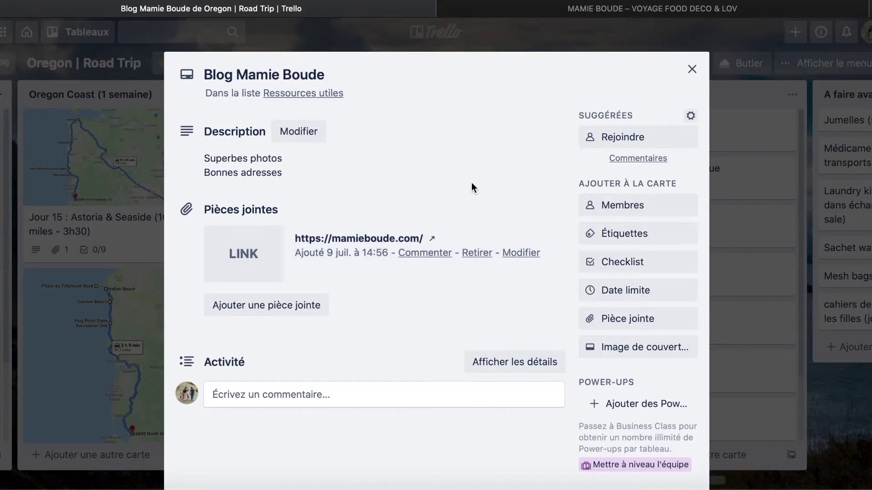
left_click(692, 69)
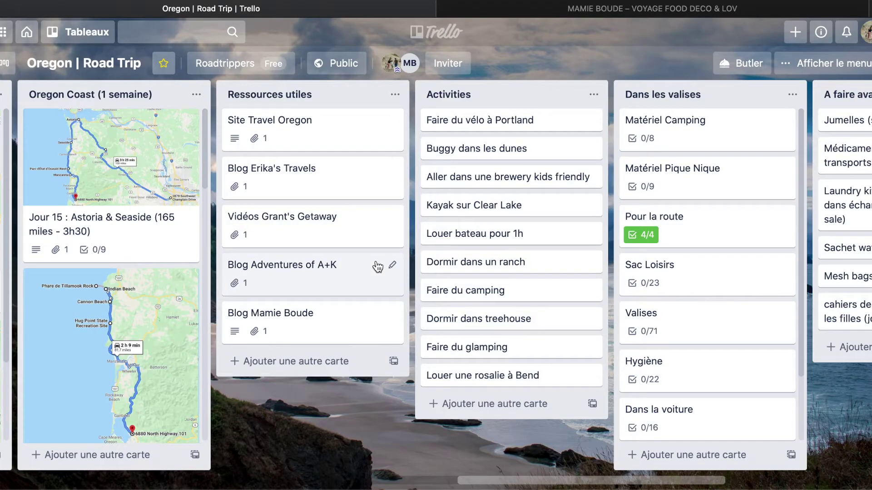
View the "Kayak sur Clear Lake" card in the "Activities" list and close it.
scroll(377, 267, "right", 3)
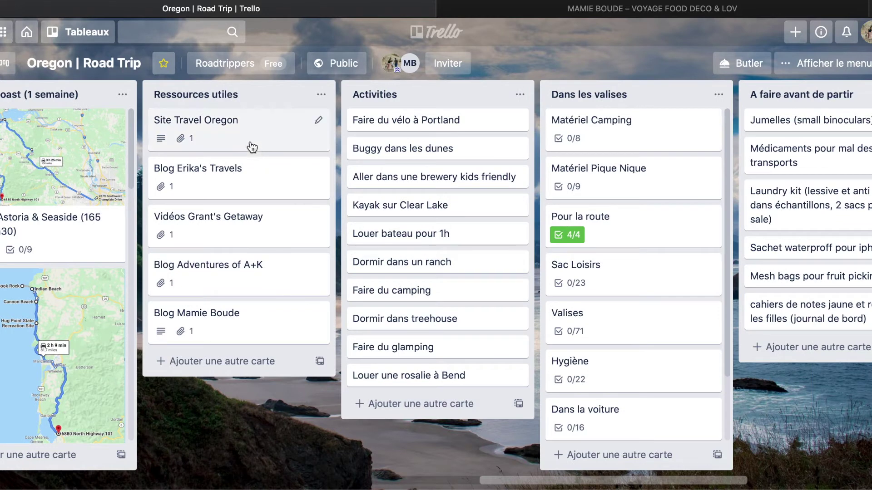
scroll(411, 157, "right", 3)
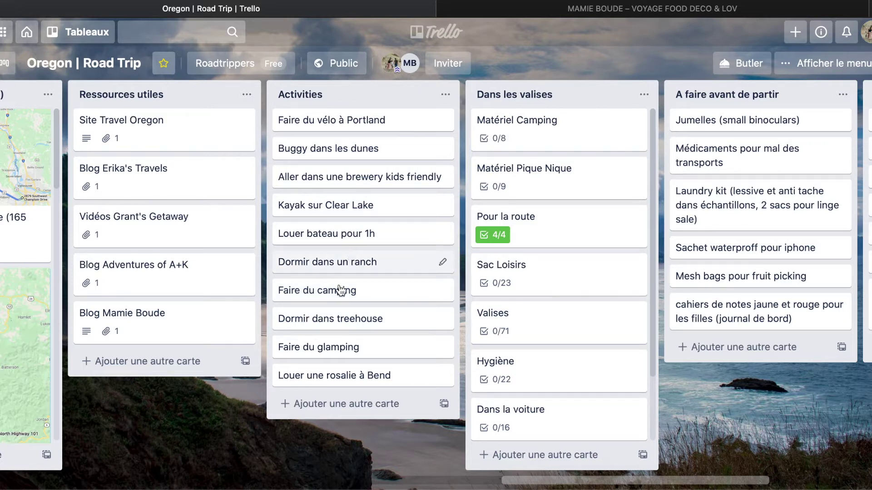
left_click(355, 215)
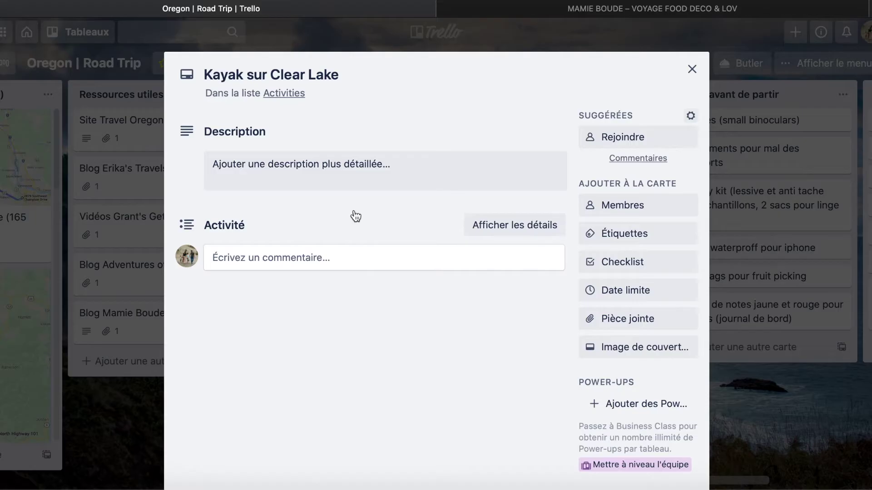
left_click(692, 69)
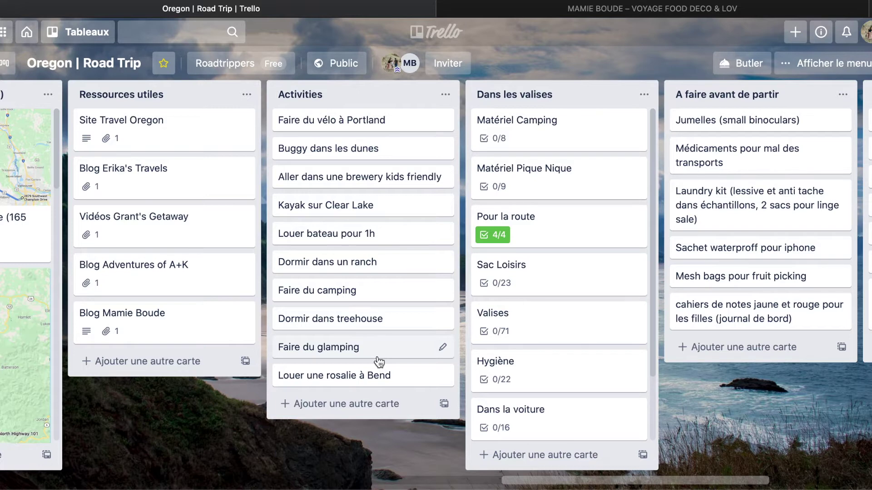
Open the "Matériel Camping" card in the "Dans les valises" list and review its checklist items.
scroll(380, 296, "right", 5)
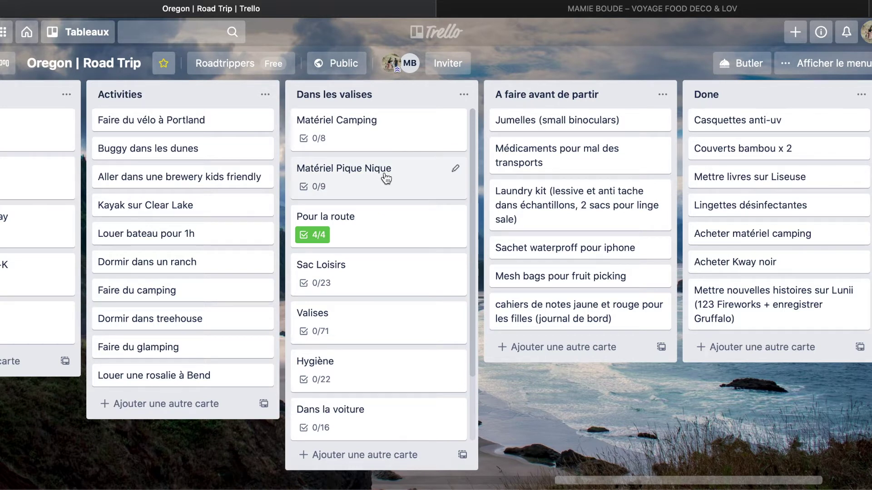
left_click_drag(386, 179, 382, 222)
mouse_move(377, 181)
left_mouse_down()
mouse_move(376, 233)
mouse_move(380, 172)
left_mouse_up()
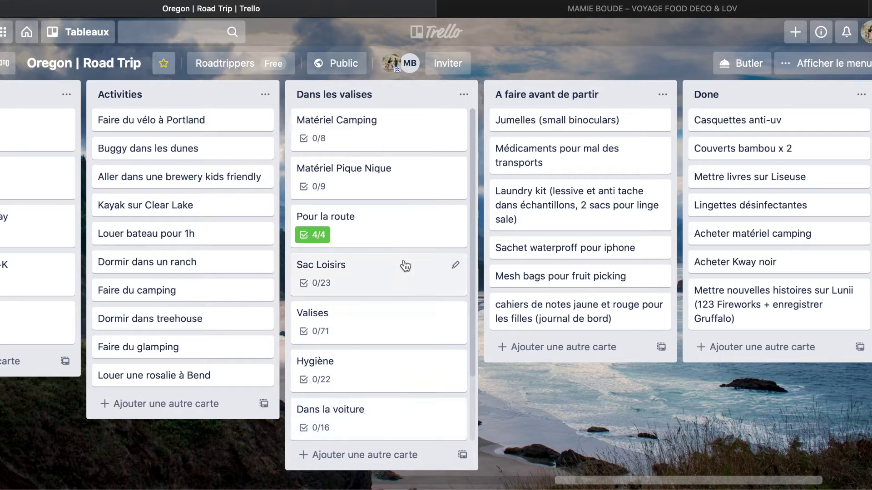
left_click(355, 143)
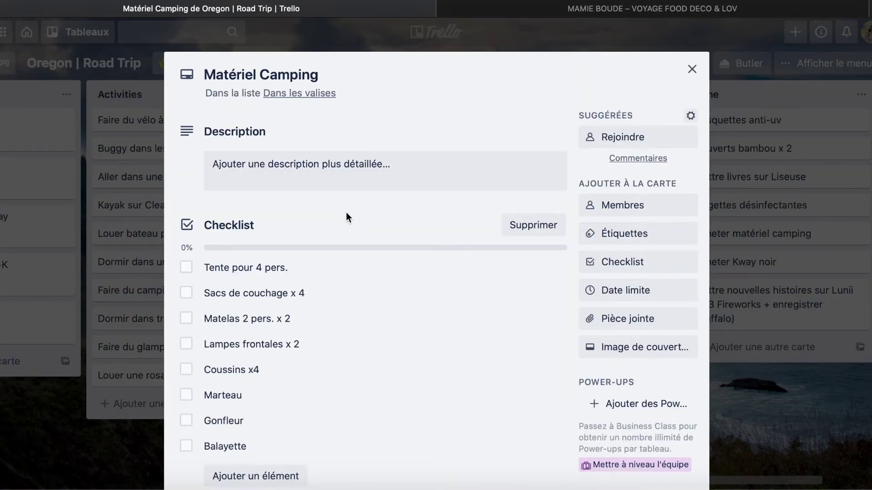
scroll(346, 211, "down", 3)
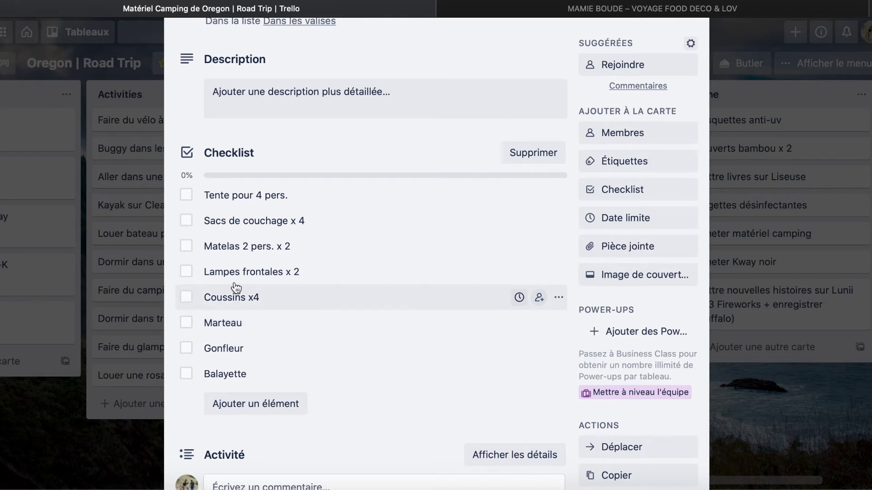
Check off every item in the "Matériel Camping" checklist, from "Tente pour 4 pers." to "Balayette", and close the card.
left_click(186, 196)
left_click(186, 221)
left_click(186, 249)
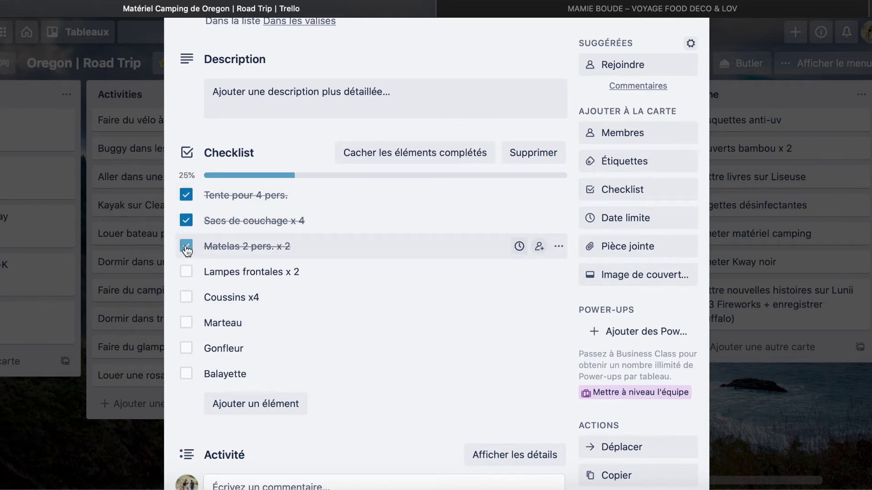
left_click(186, 273)
left_click(186, 298)
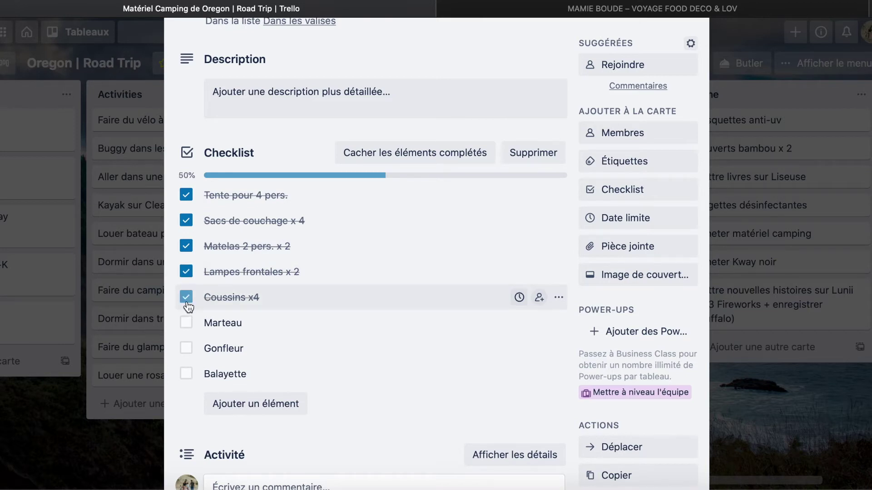
left_click(187, 323)
left_click(188, 350)
left_click(186, 373)
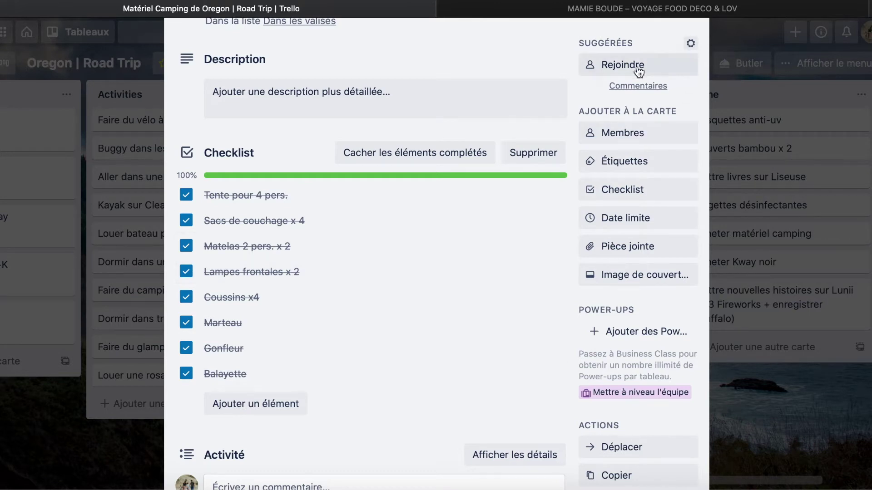
scroll(470, 164, "up", 3)
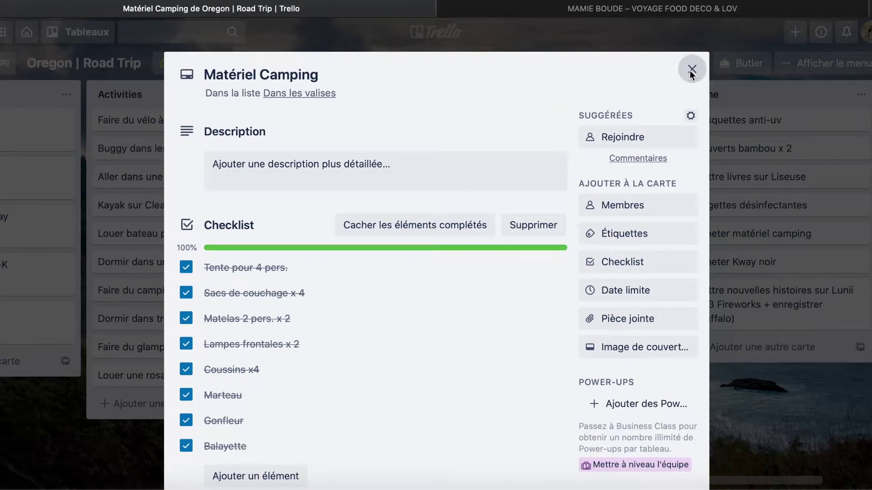
left_click(691, 70)
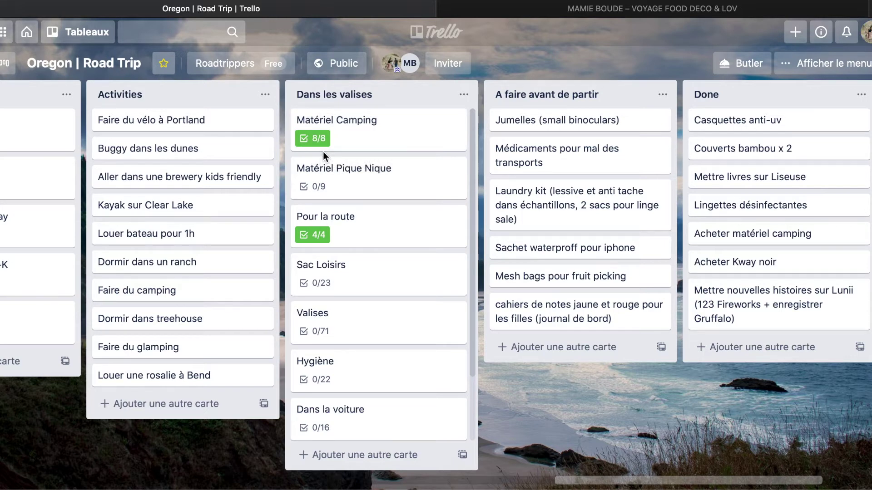
Move the "Jumelles (small binoculars)" and "Médicaments pour mal des transports" cards from "A faire avant de partir" to "Done".
scroll(515, 121, "right", 5)
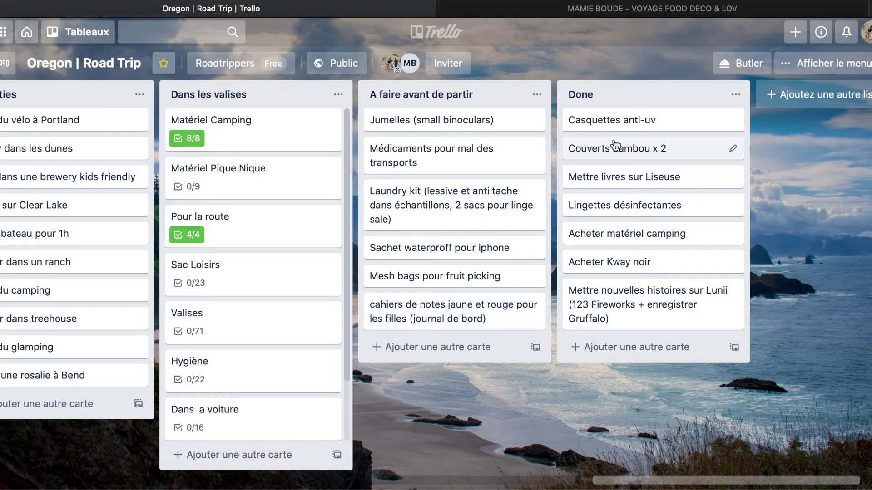
scroll(615, 144, "right", 3)
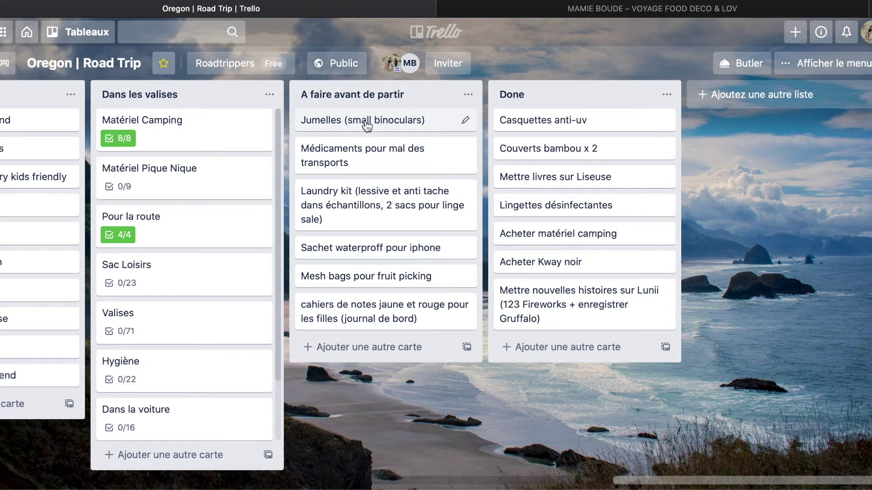
left_click_drag(367, 125, 573, 154)
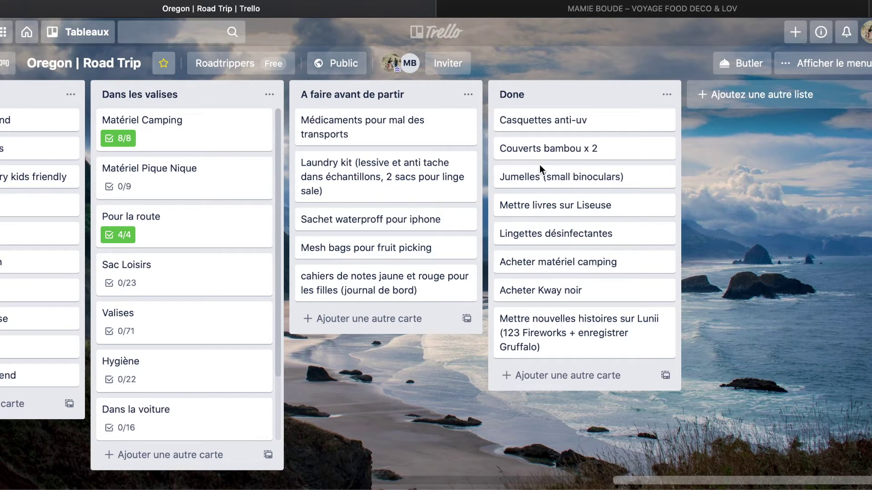
left_click_drag(395, 130, 586, 165)
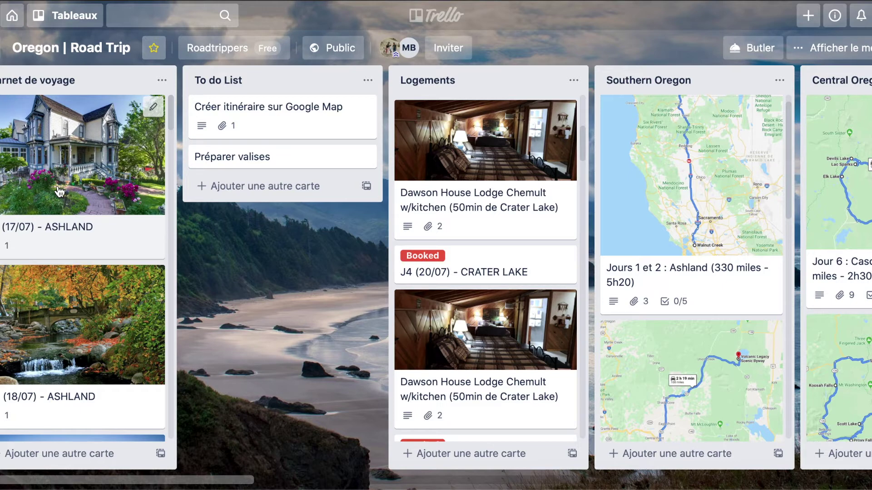
View the "J1 (17/07) - ASHLAND" card in the "Carnet de voyage" list and close it.
scroll(59, 190, "down", 2)
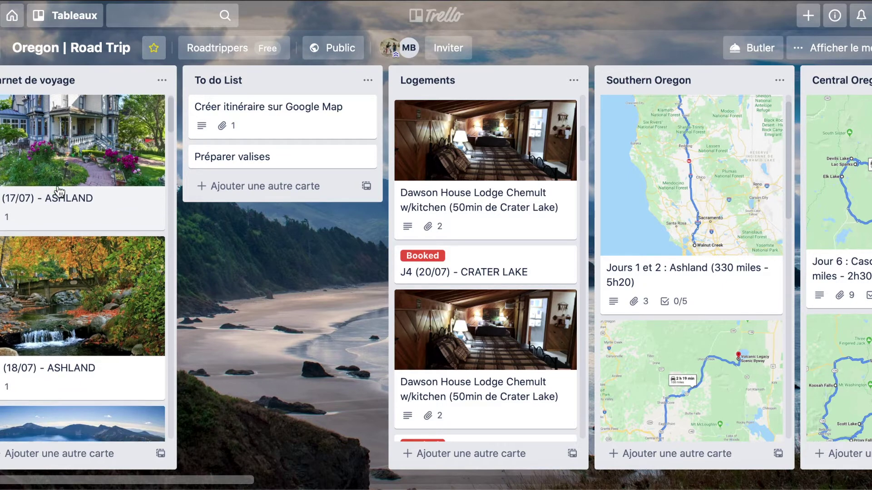
scroll(59, 190, "up", 2)
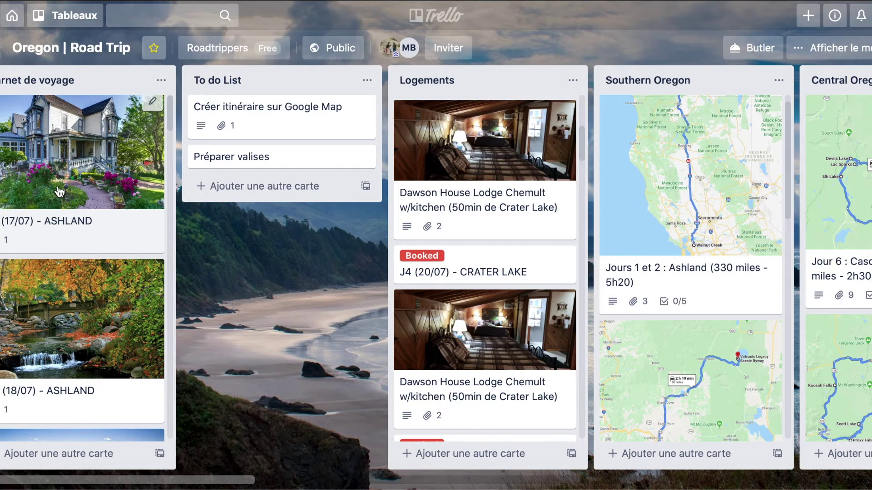
scroll(59, 191, "down", 3)
scroll(59, 190, "up", 3)
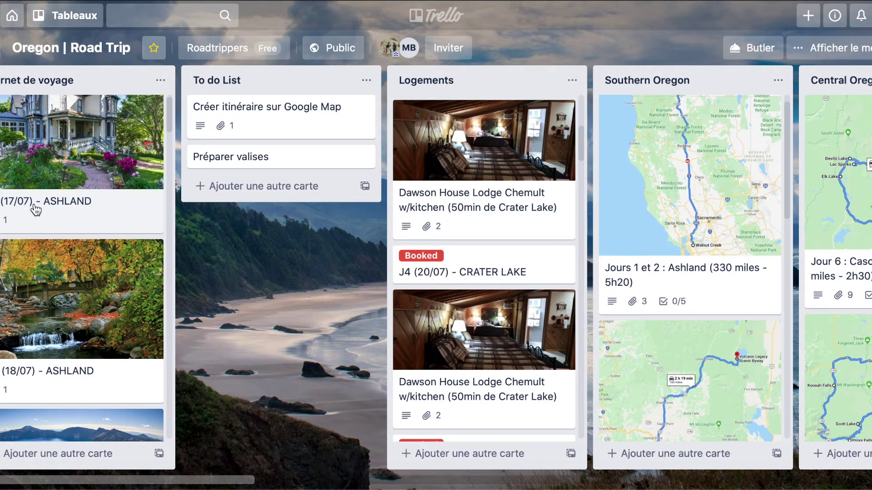
scroll(75, 207, "up", 1)
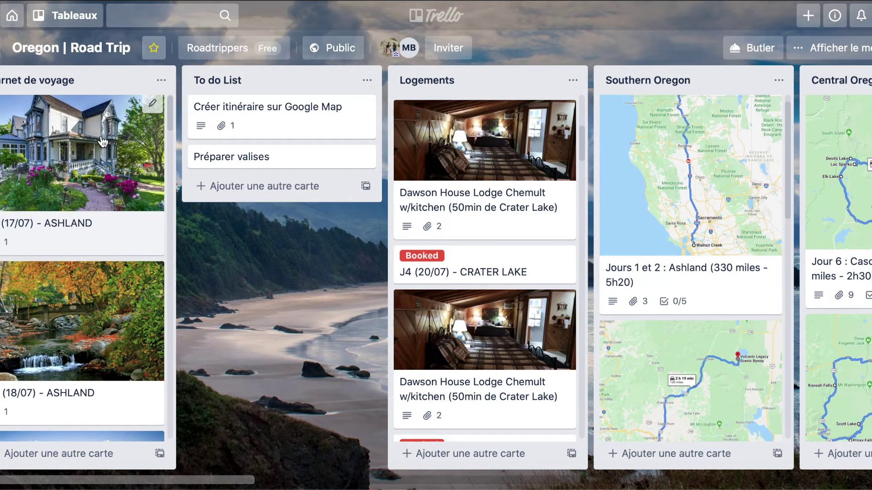
left_click(81, 174)
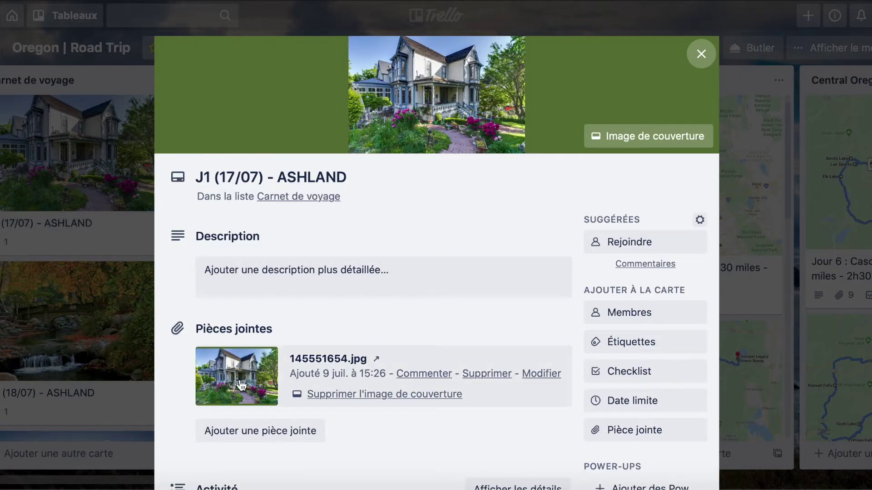
left_click(701, 57)
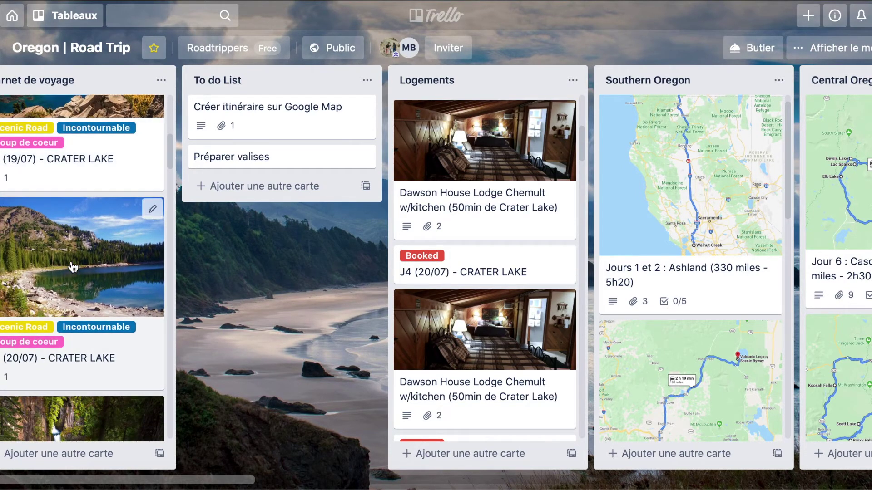
Look through the daily cards further down "Carnet de voyage" and return to the first day.
scroll(73, 267, "down", 2)
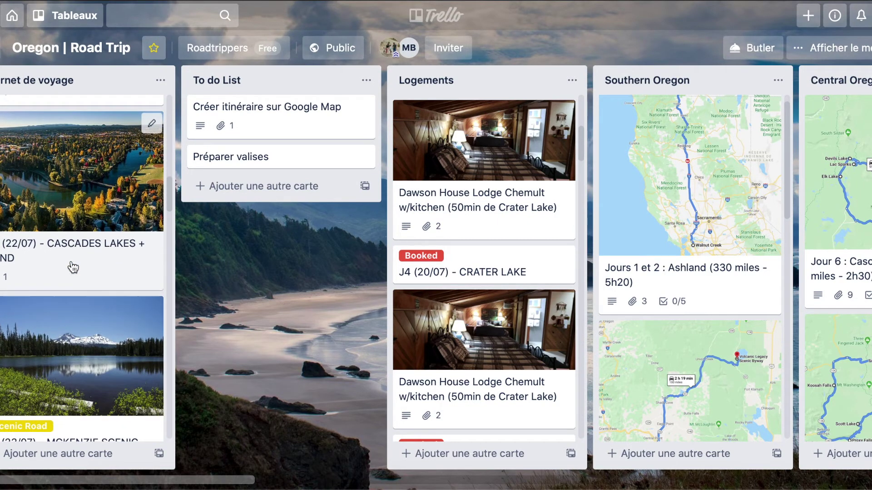
scroll(73, 267, "down", 3)
scroll(73, 267, "up", 7)
scroll(73, 267, "up", 6)
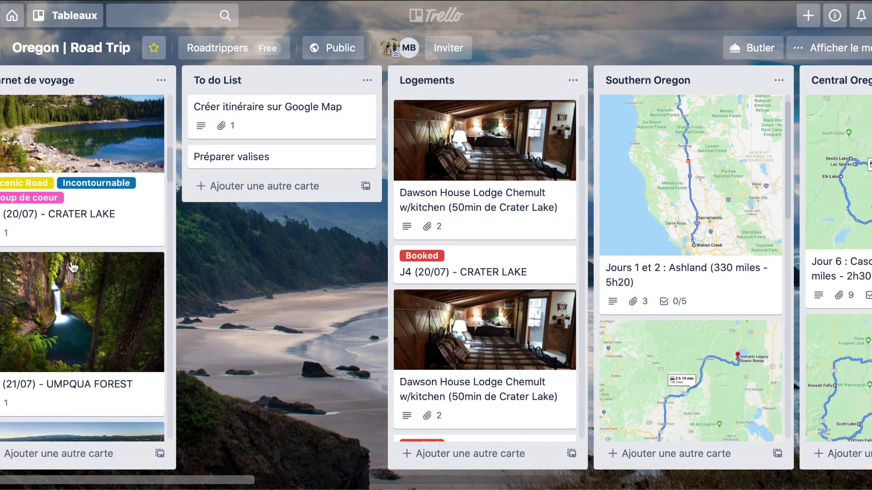
scroll(73, 267, "up", 6)
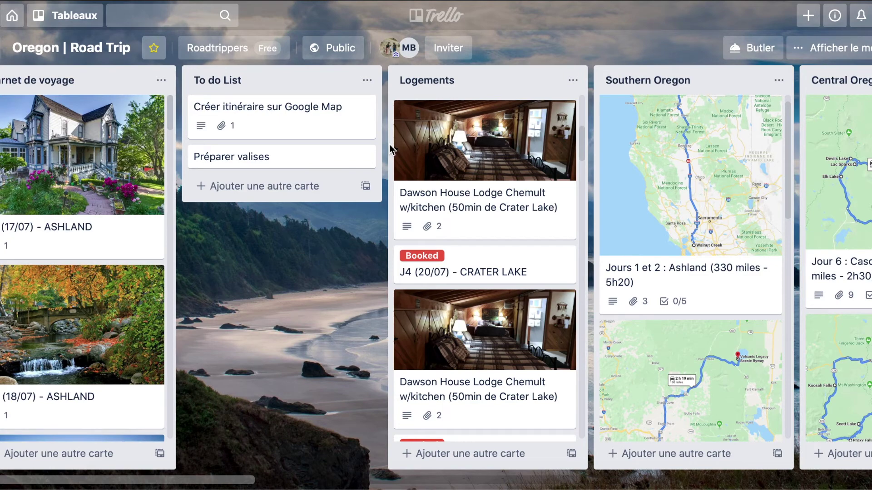
Review the description and attachments of the first "Stratford Inn Ashland" card in the "Logements" list and close it.
scroll(389, 147, "right", 5)
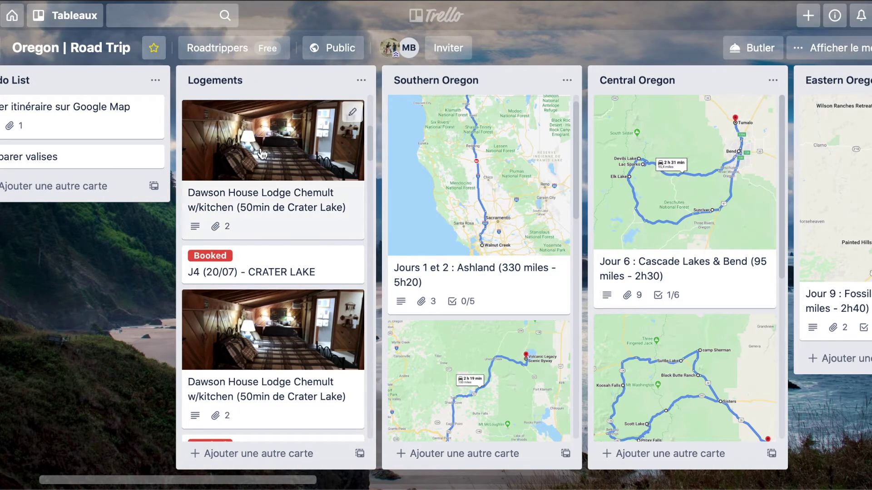
scroll(263, 154, "up", 10)
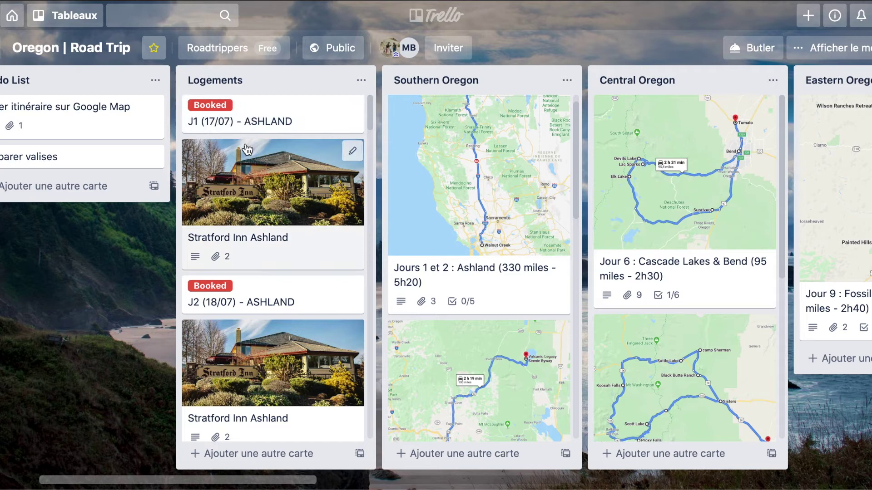
left_click(258, 213)
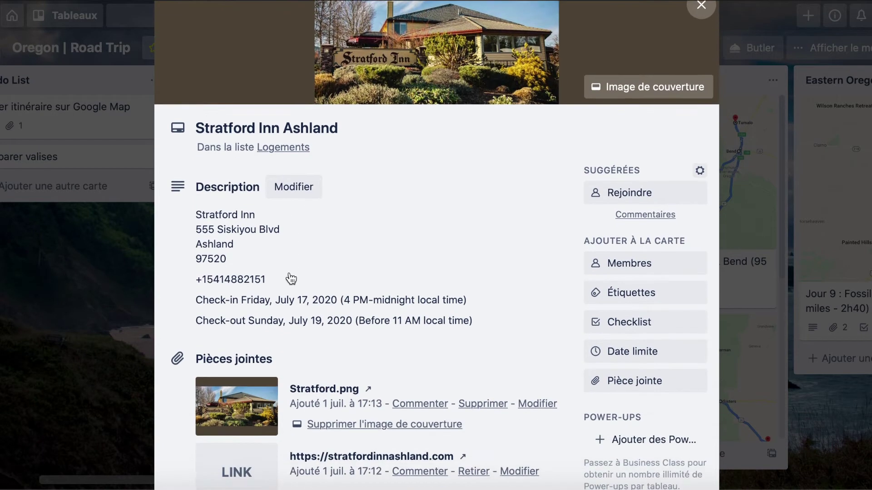
scroll(290, 278, "down", 2)
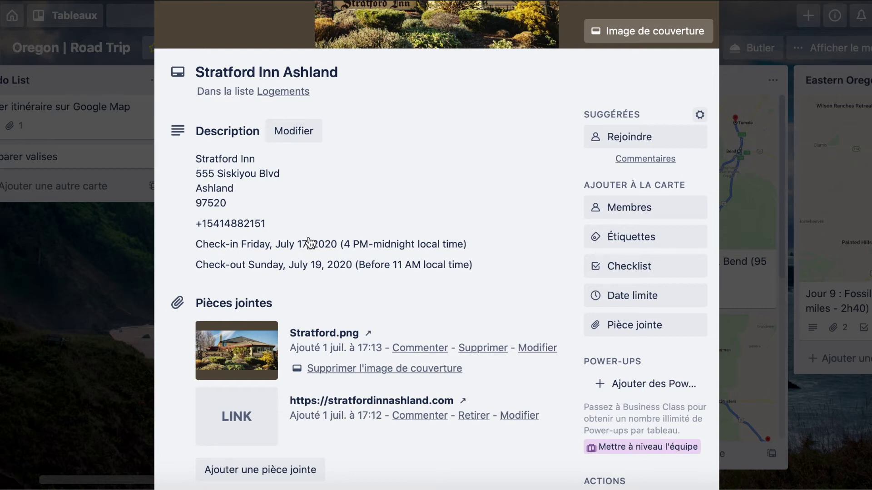
scroll(309, 247, "down", 2)
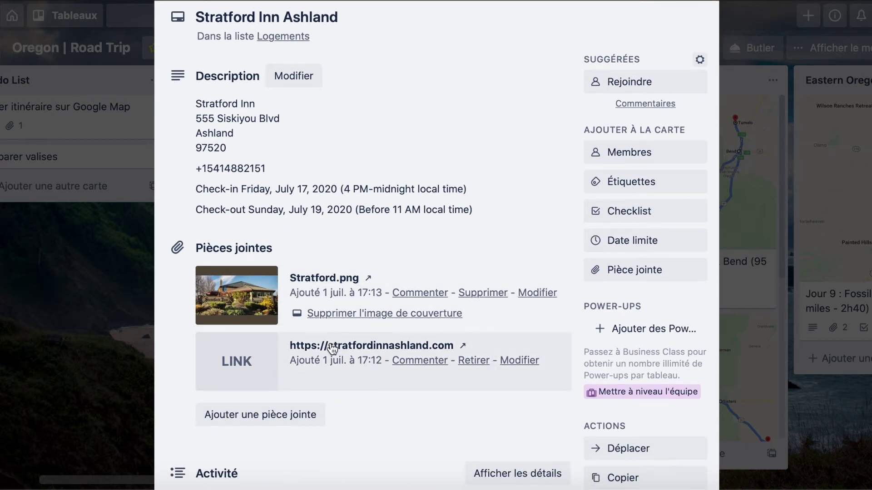
scroll(554, 164, "up", 3)
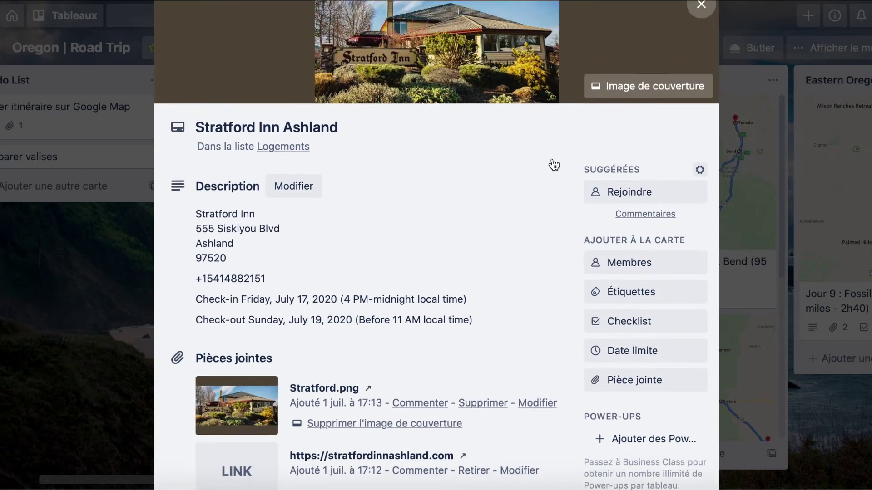
left_click(701, 49)
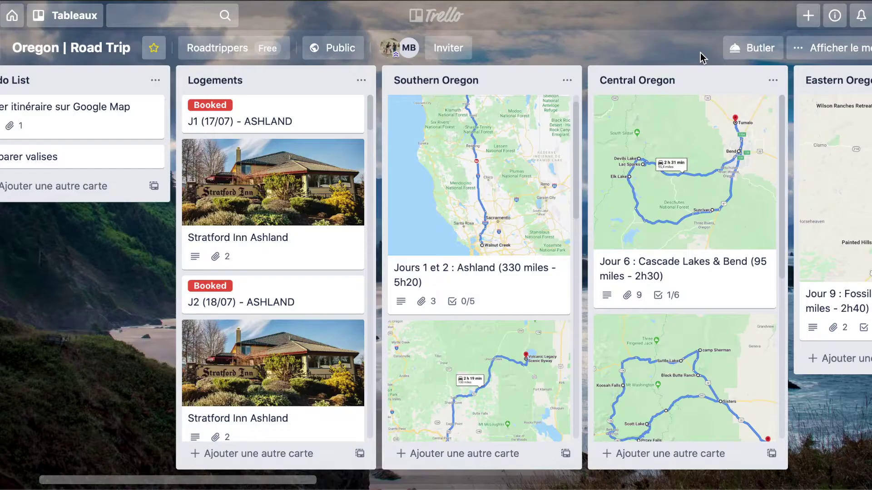
Look through the booked stays in "Logements" and view the label choices for the "J4 (20/07) - CRATER LAKE" card.
scroll(289, 247, "down", 3)
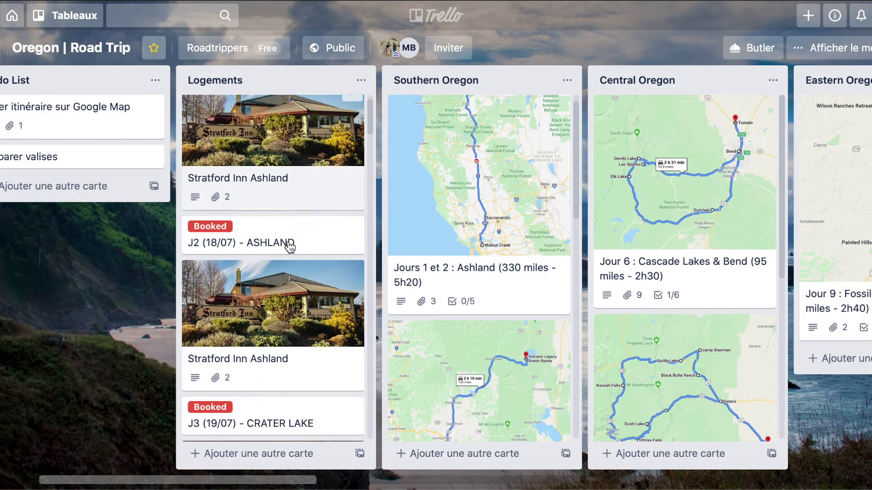
scroll(289, 248, "down", 3)
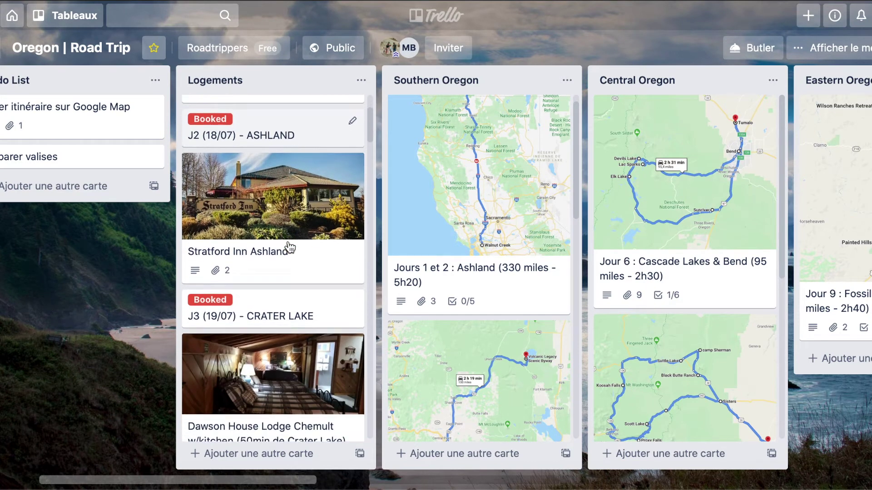
scroll(289, 247, "down", 6)
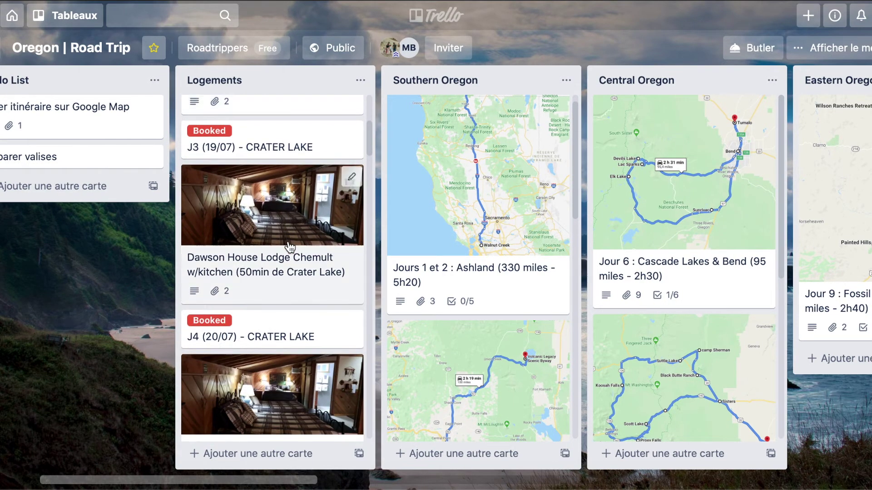
scroll(289, 248, "down", 2)
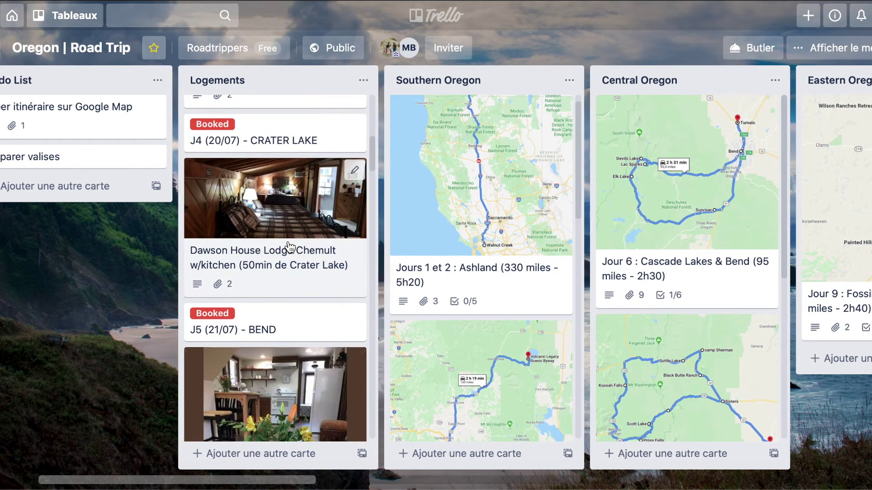
scroll(288, 193, "up", 2)
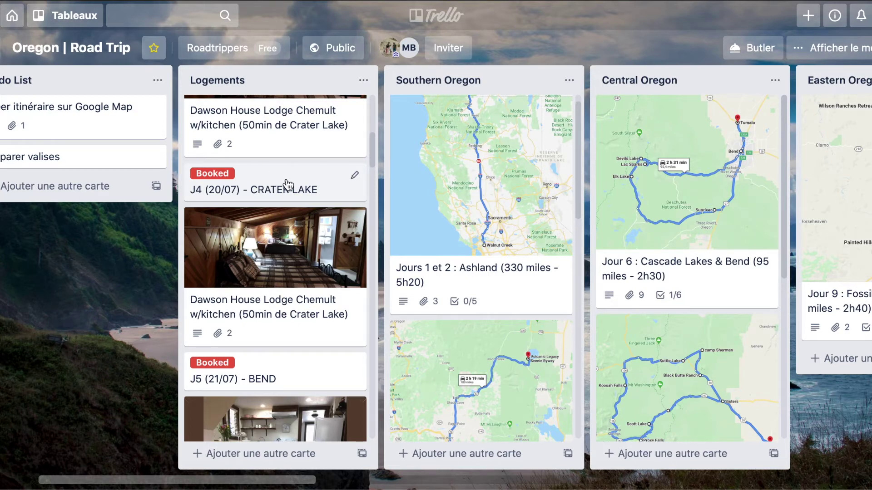
key("l")
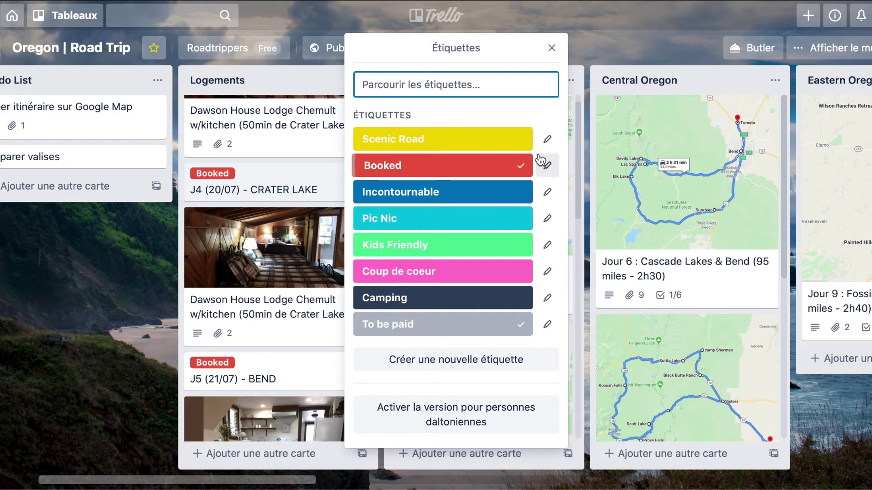
left_click(551, 53)
scroll(291, 152, "up", 5)
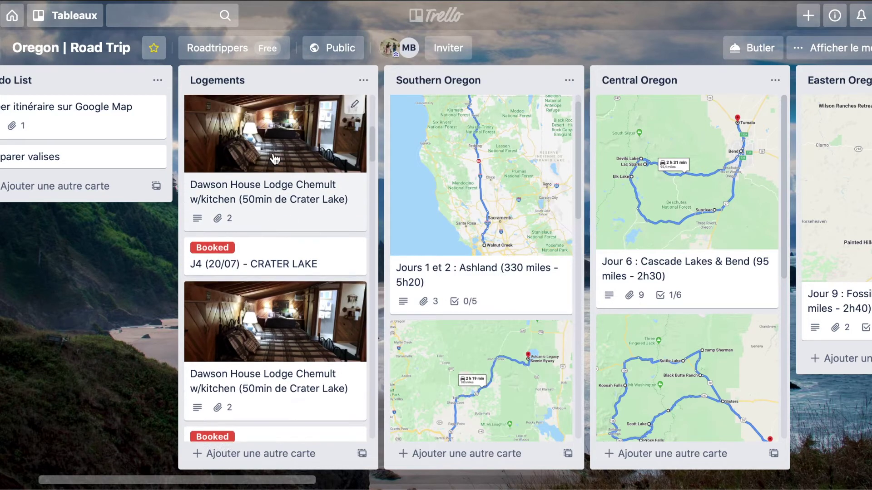
Look through the regional itinerary lists from "Southern Oregon" to "Oregon Coast (1 semaine)" and return to "Southern Oregon".
scroll(464, 193, "right", 2)
scroll(464, 193, "right", 5)
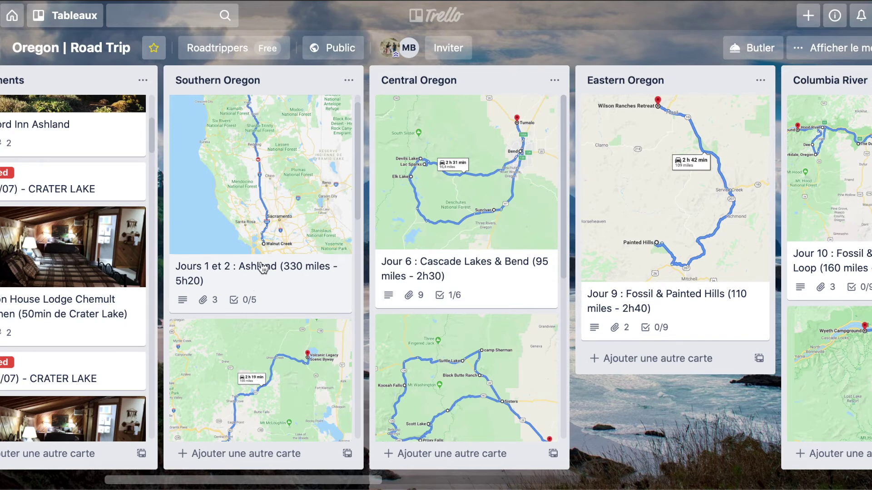
scroll(646, 212, "right", 5)
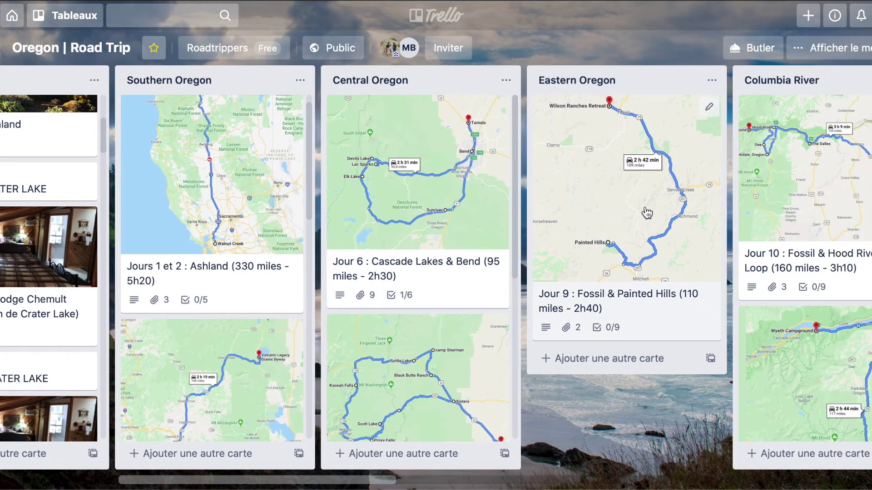
scroll(644, 195, "right", 3)
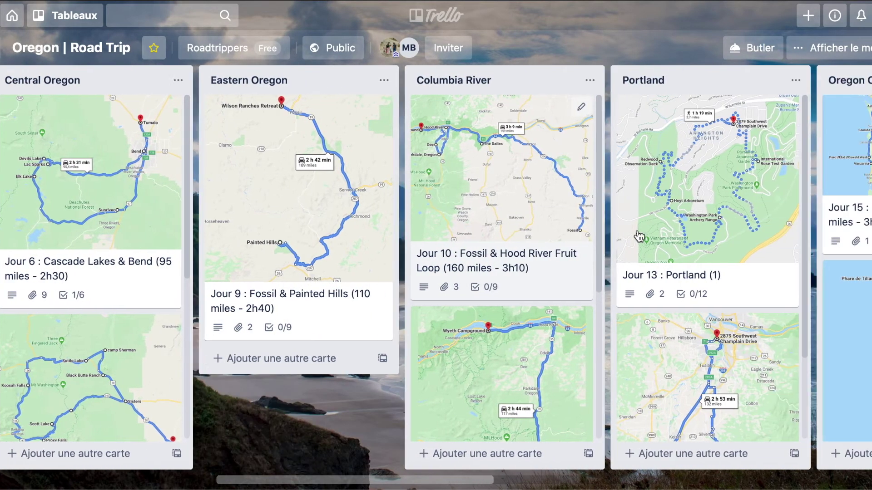
scroll(697, 218, "right", 3)
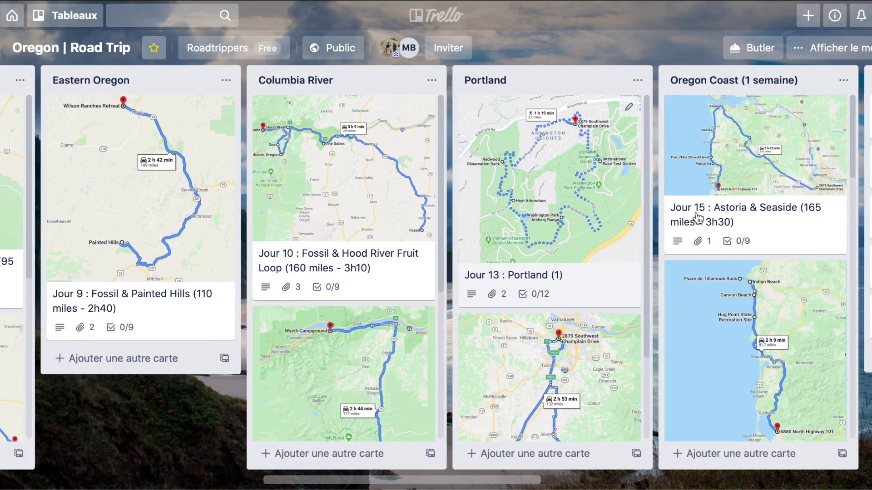
scroll(354, 238, "left", 7)
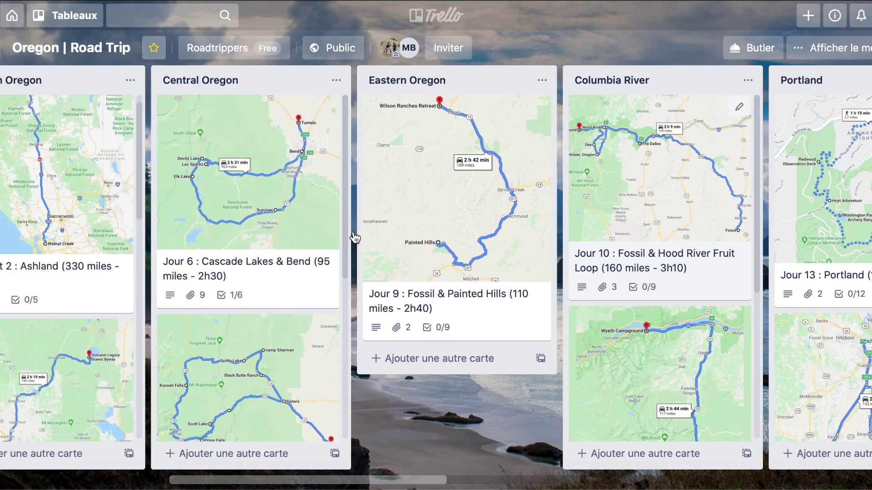
scroll(355, 238, "left", 1)
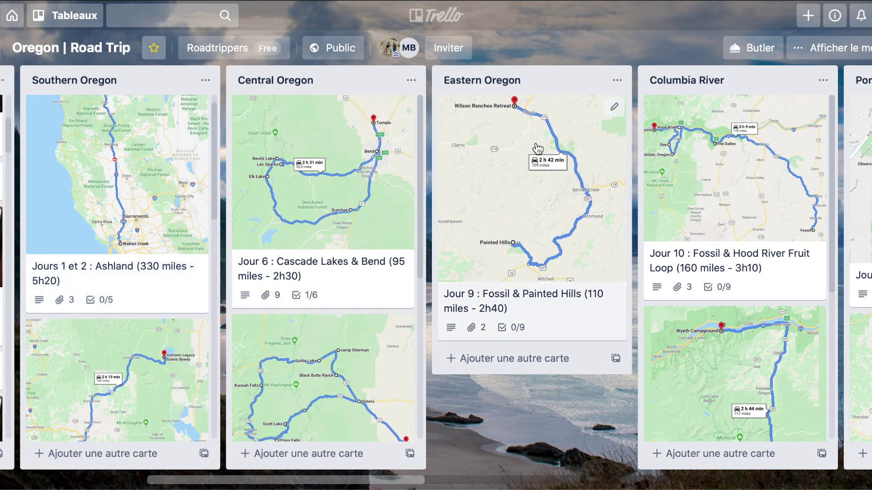
scroll(706, 188, "right", 3)
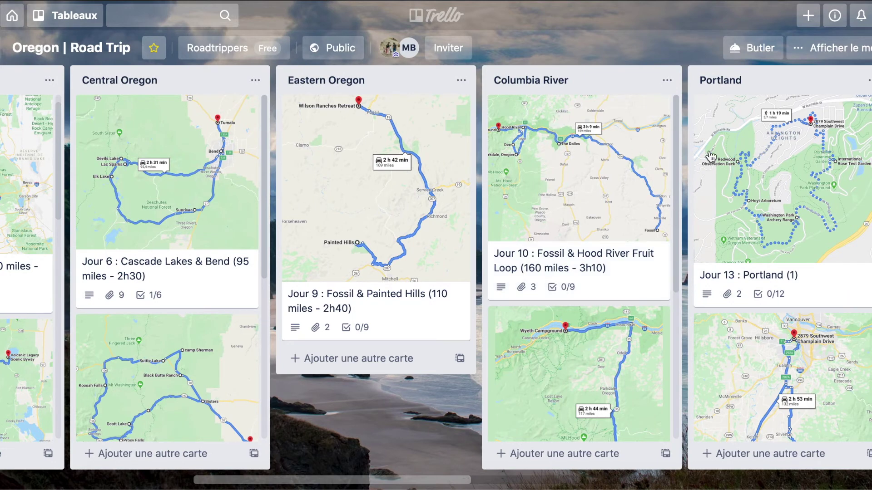
scroll(726, 172, "right", 2)
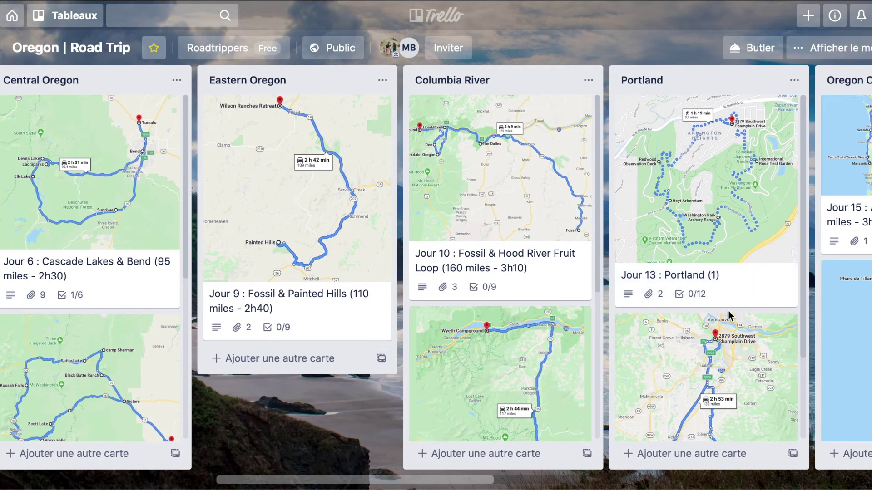
scroll(767, 295, "right", 2)
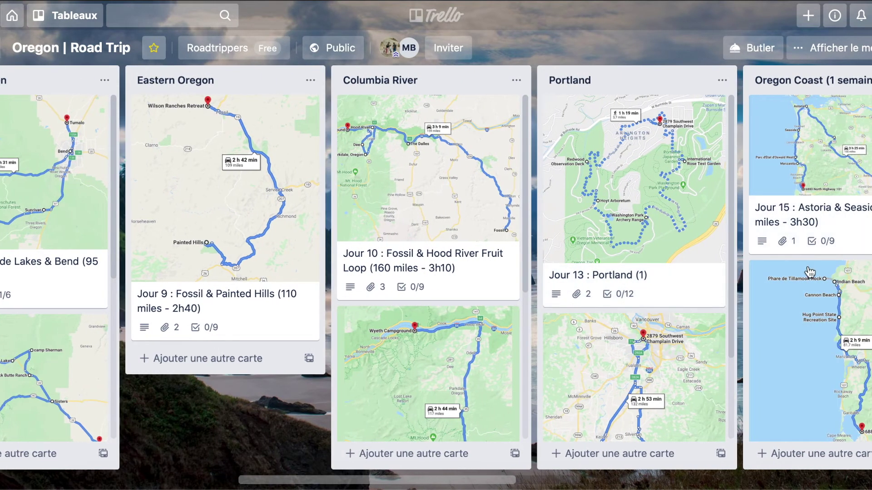
scroll(298, 233, "left", 6)
scroll(299, 233, "left", 3)
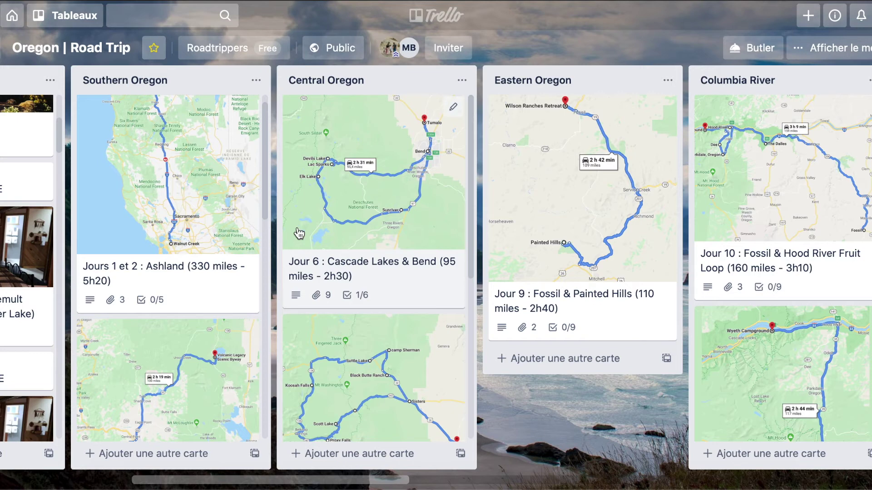
Open the "Jour 3 : Jacksonville + Crater Lake" card in the "Southern Oregon" list and review its description and attachments.
scroll(200, 209, "down", 4)
scroll(200, 209, "up", 2)
scroll(200, 210, "up", 3)
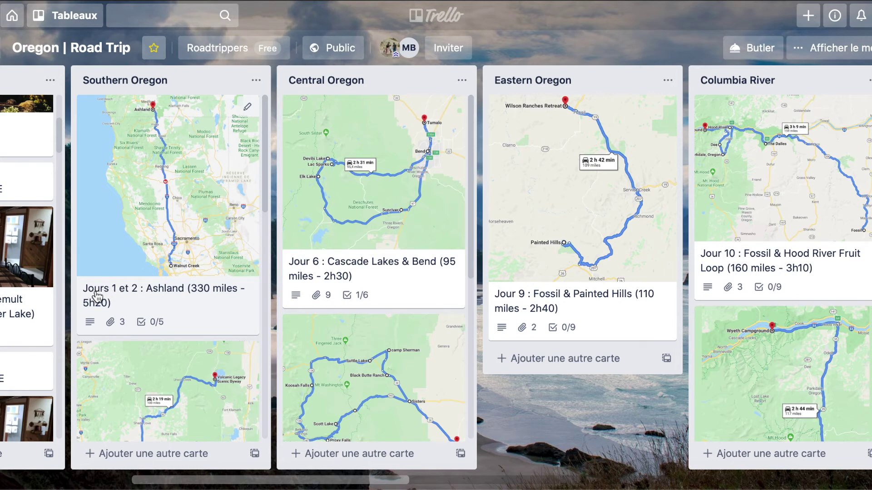
scroll(118, 295, "down", 4)
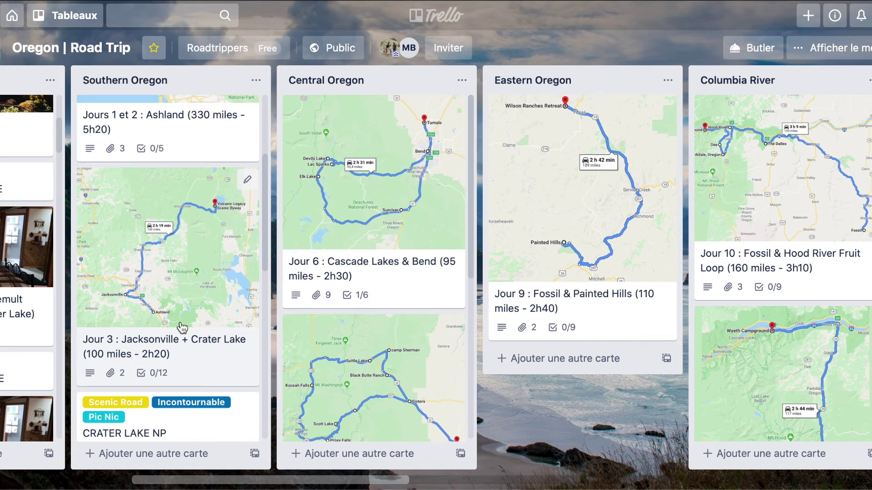
left_click(186, 284)
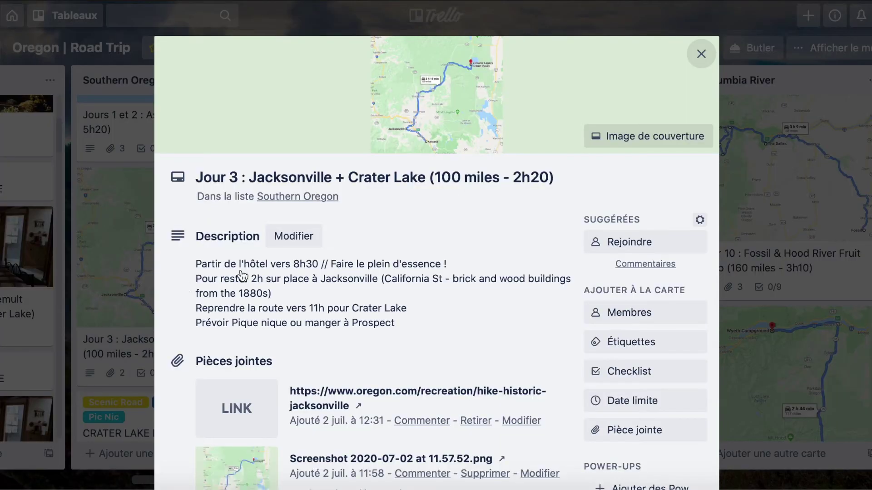
scroll(350, 273, "down", 1)
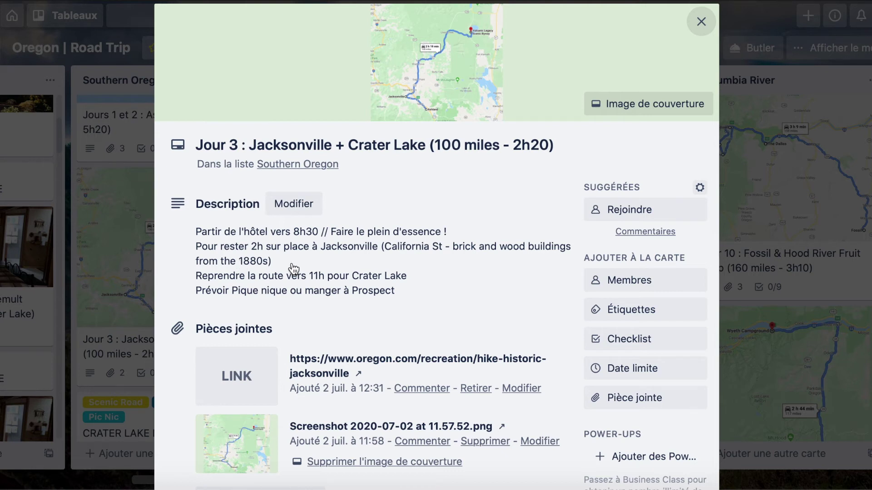
scroll(334, 269, "down", 3)
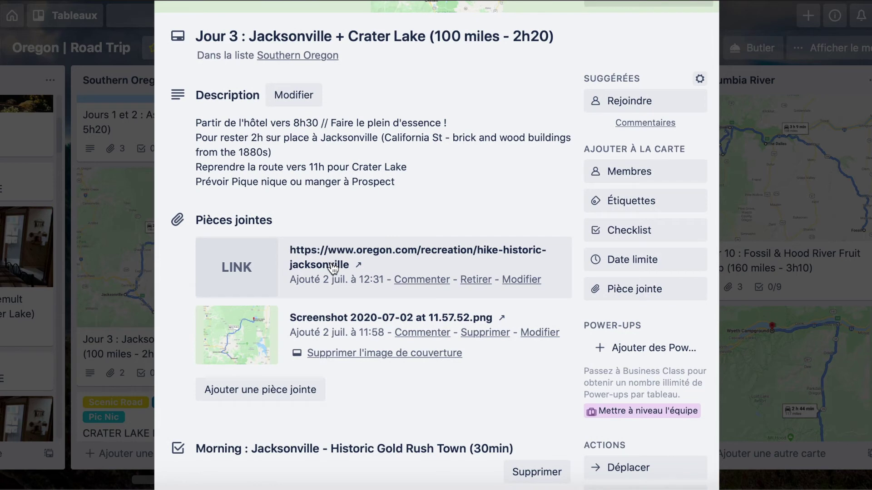
View the card's attached oregon.com page about hiking historic Jacksonville and return to the card.
left_click(407, 253)
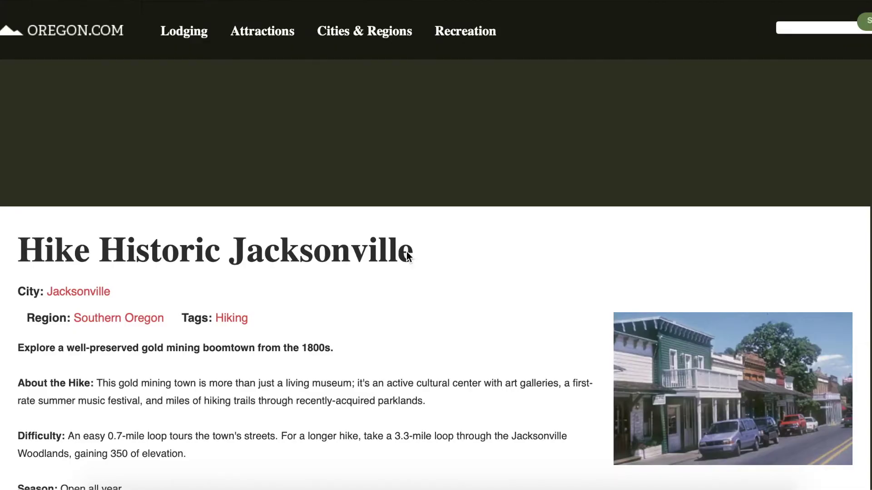
scroll(408, 256, "down", 7)
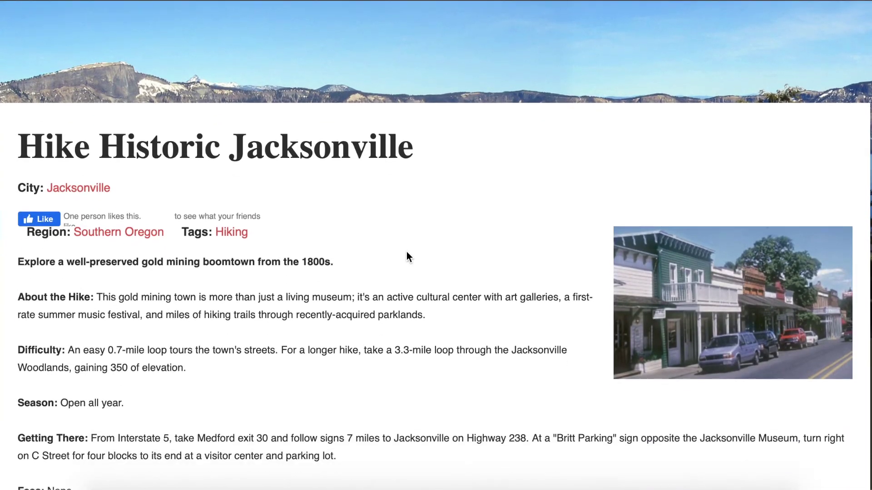
scroll(407, 256, "down", 8)
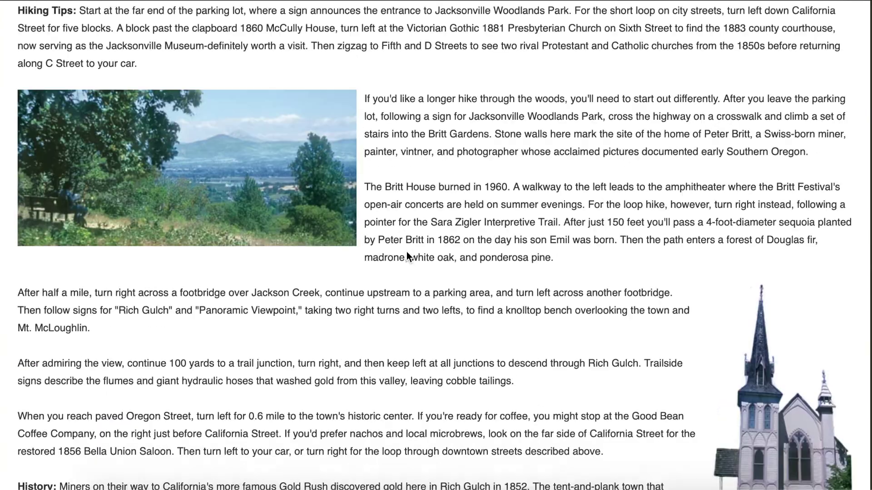
scroll(407, 257, "up", 7)
scroll(407, 253, "up", 4)
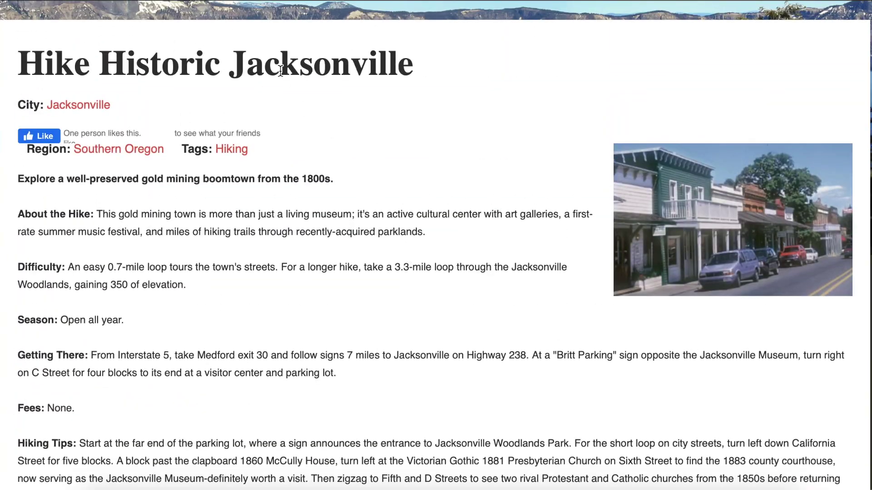
left_click(199, 0)
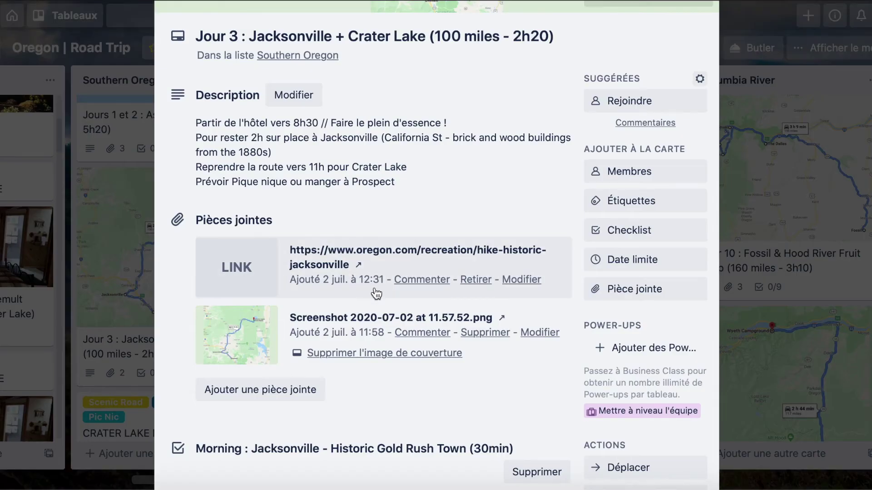
Check off "1 - Nunan Square" and "2- Historic courthouse and jail" in the morning Jacksonville checklist, and uncheck both again.
scroll(375, 272, "down", 3)
scroll(375, 290, "down", 4)
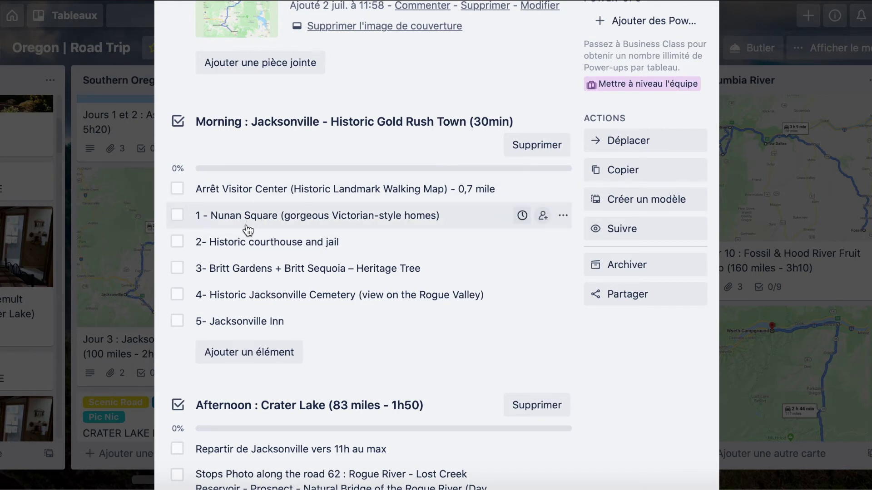
mouse_move(241, 249)
left_mouse_down()
mouse_move(245, 222)
mouse_move(245, 249)
left_mouse_up()
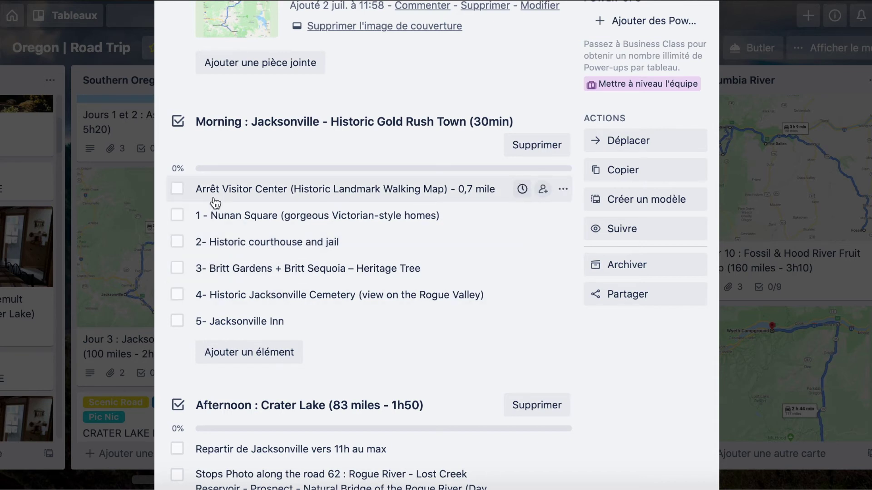
left_click(178, 215)
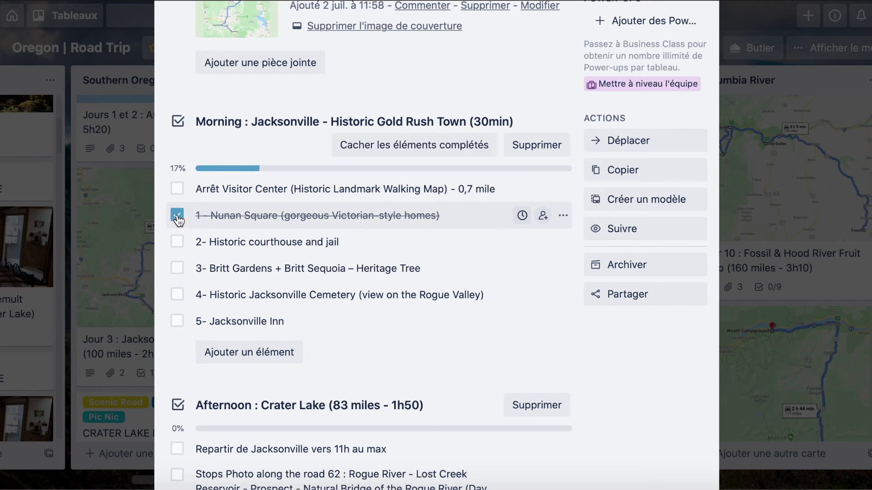
left_click(177, 243)
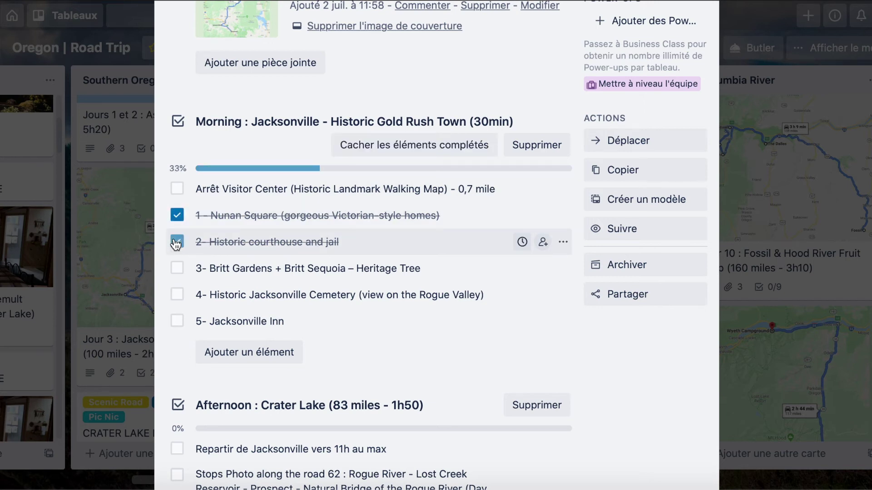
left_click(177, 242)
left_click(177, 215)
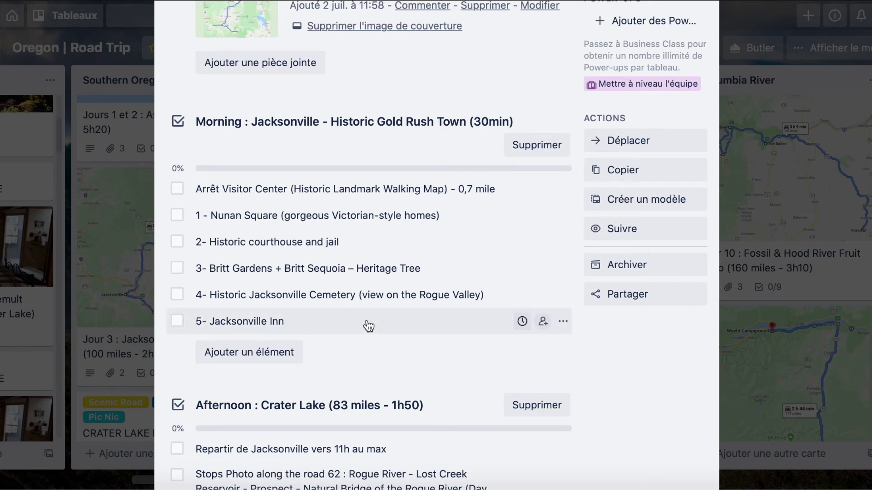
Review the "Afternoon : Crater Lake" checklist, return to the start of the Jour 3 card and close it.
scroll(368, 326, "down", 3)
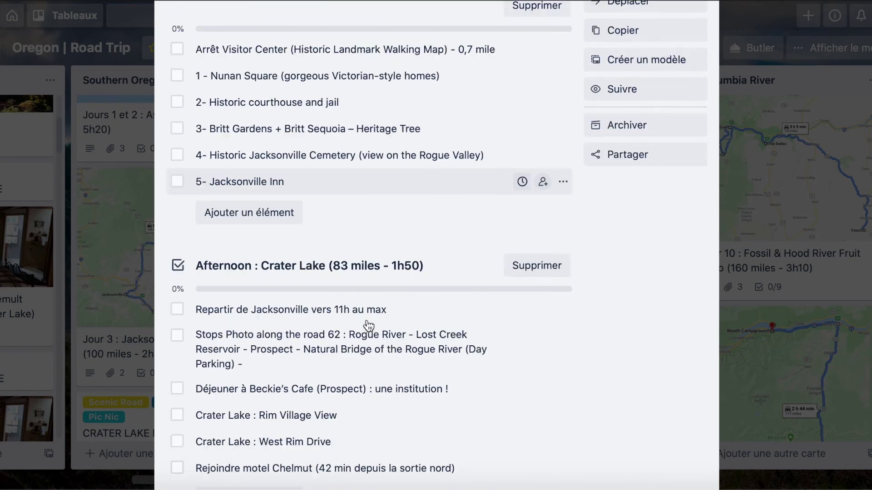
scroll(368, 326, "down", 2)
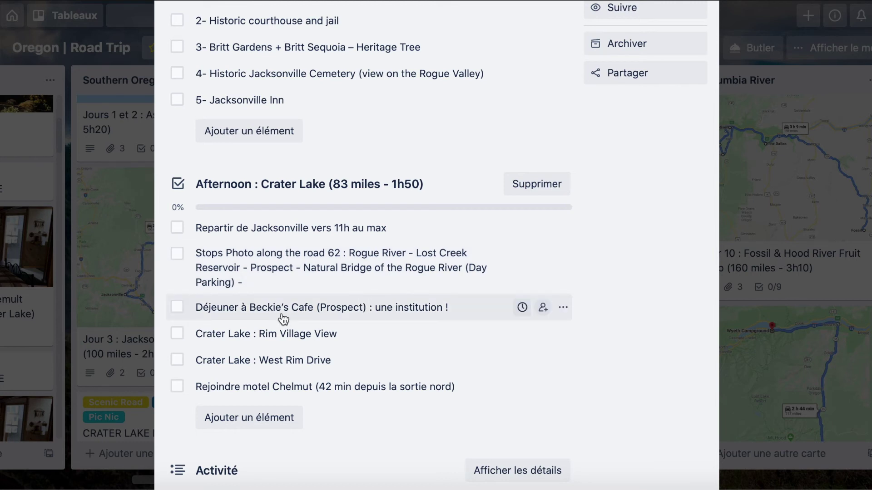
scroll(283, 319, "down", 1)
scroll(283, 319, "up", 1)
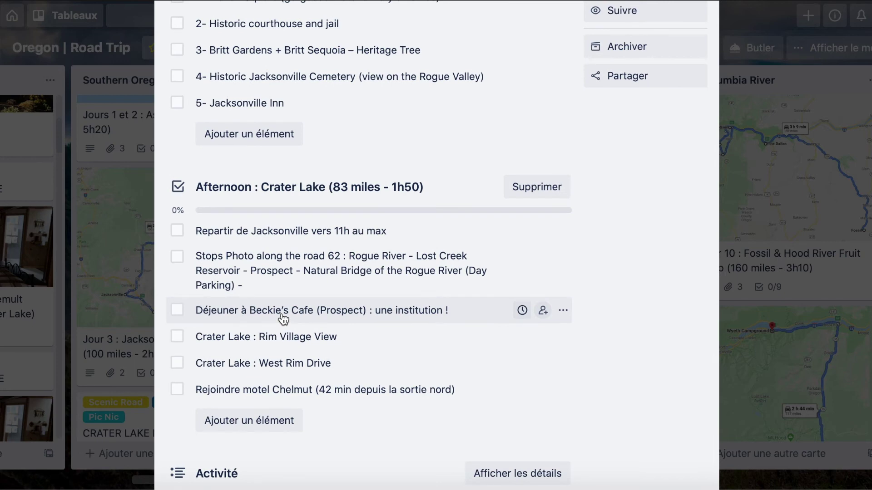
scroll(283, 319, "up", 6)
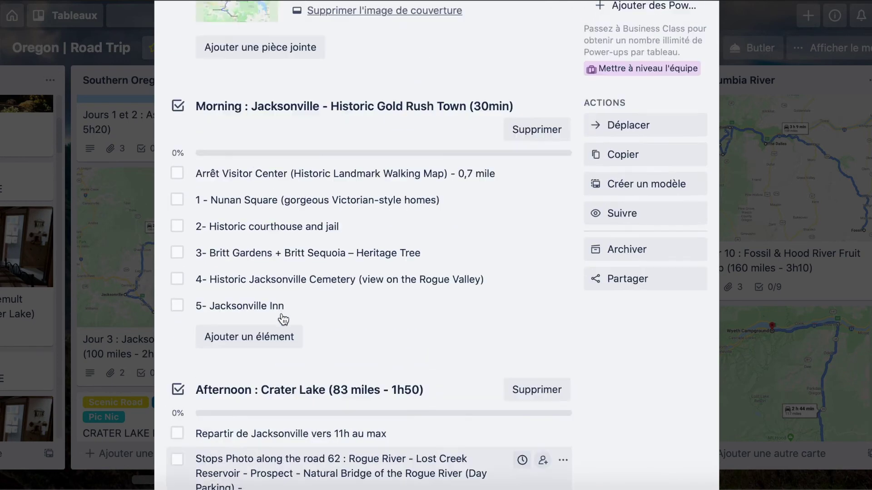
scroll(284, 319, "up", 5)
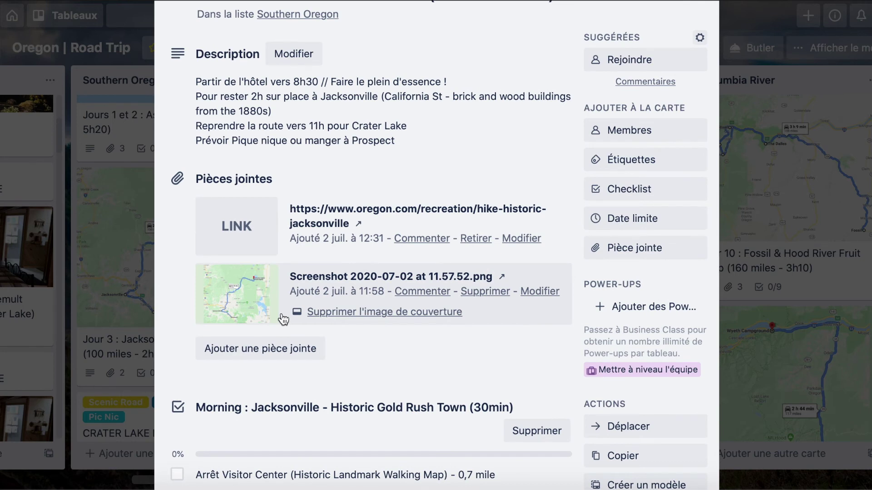
scroll(284, 320, "up", 2)
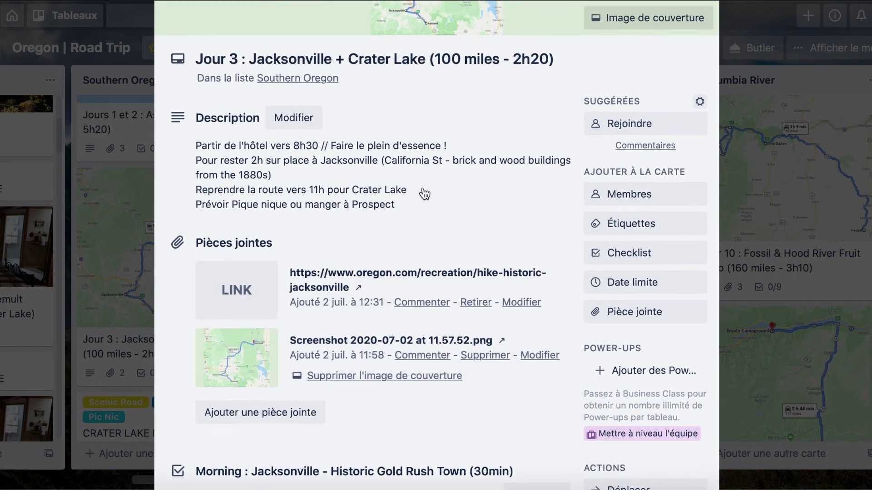
scroll(424, 194, "up", 2)
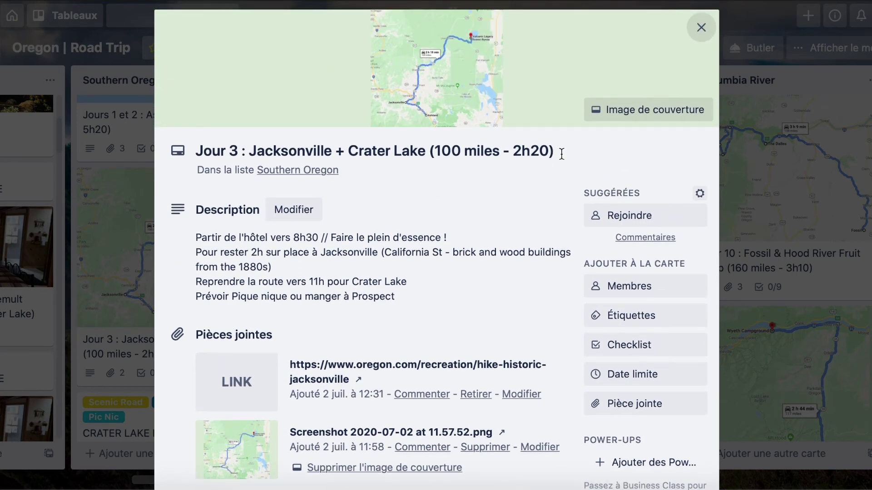
left_click(701, 28)
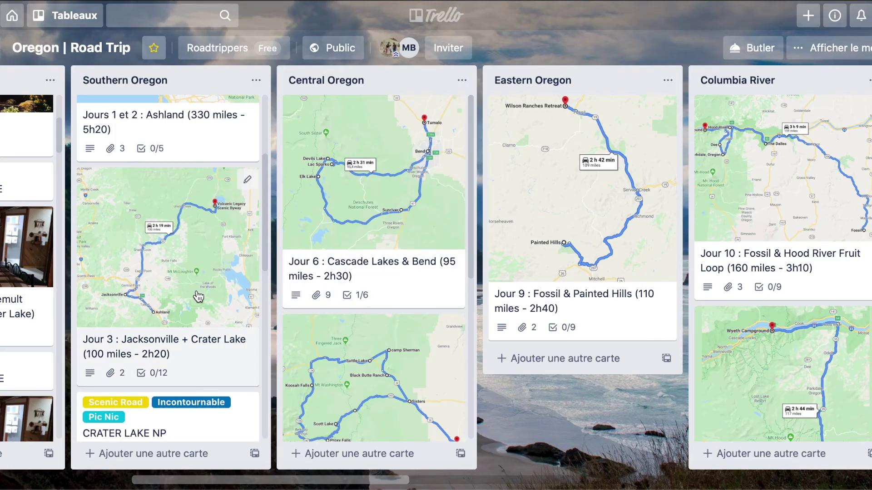
Open the "CRATER LAKE NP" card in the "Southern Oregon" list and read its "To visit" checklist through to the last item.
scroll(198, 296, "down", 3)
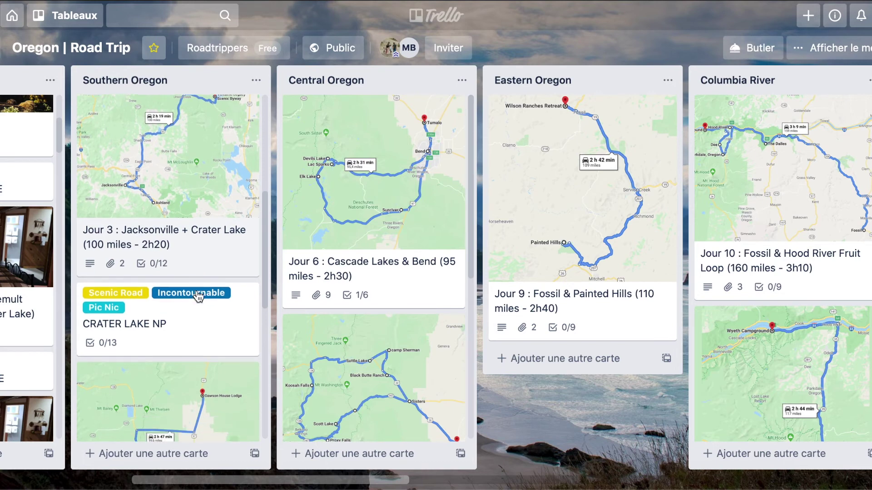
scroll(199, 296, "down", 1)
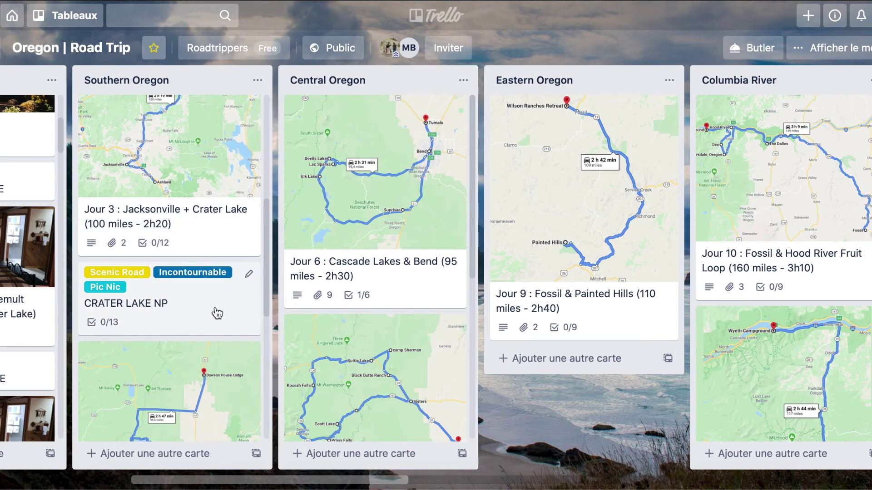
left_click(158, 311)
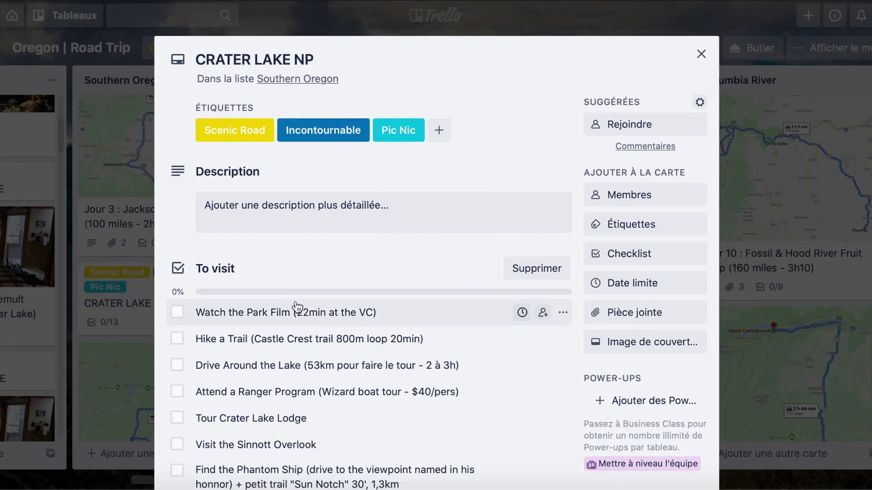
scroll(297, 308, "down", 3)
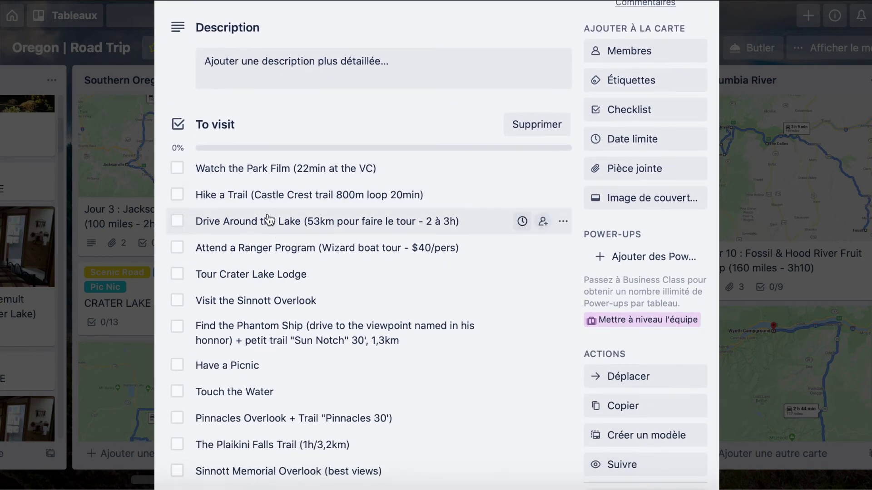
scroll(281, 366, "down", 2)
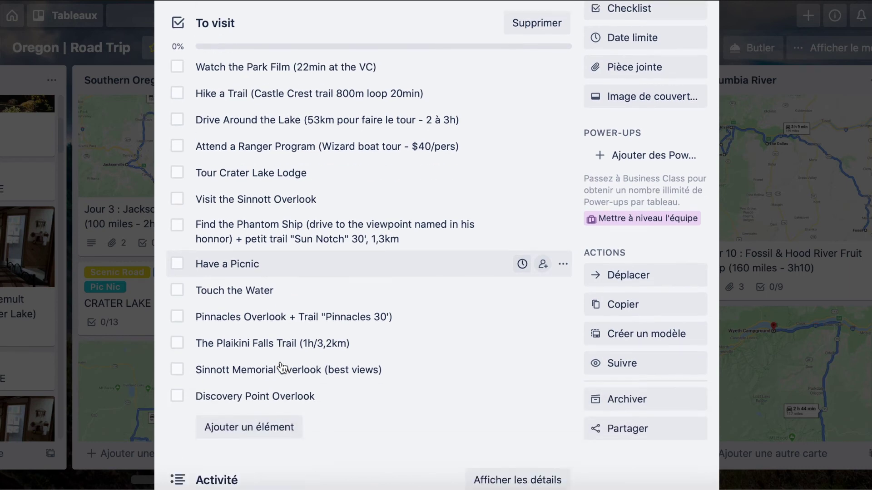
Go over the labels and "To visit" activities of the "CRATER LAKE NP" card again and close the card.
scroll(282, 366, "up", 3)
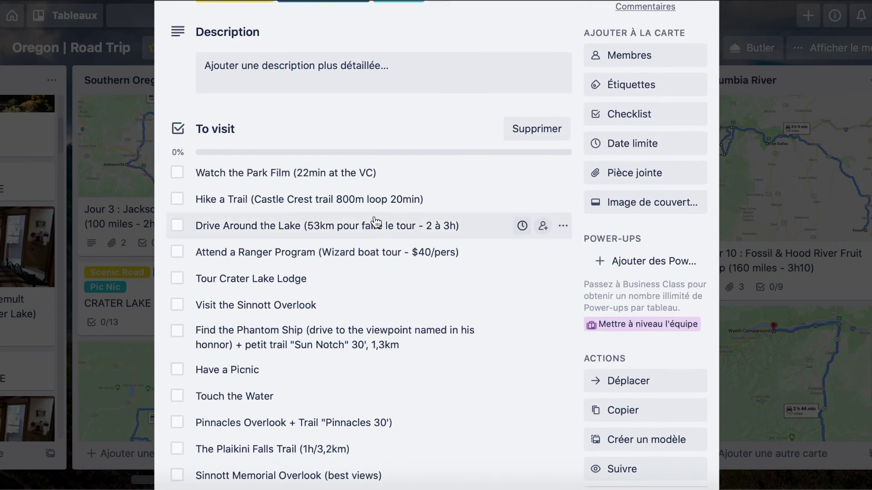
scroll(375, 218, "up", 1)
scroll(379, 214, "up", 2)
scroll(379, 214, "up", 1)
scroll(379, 214, "down", 5)
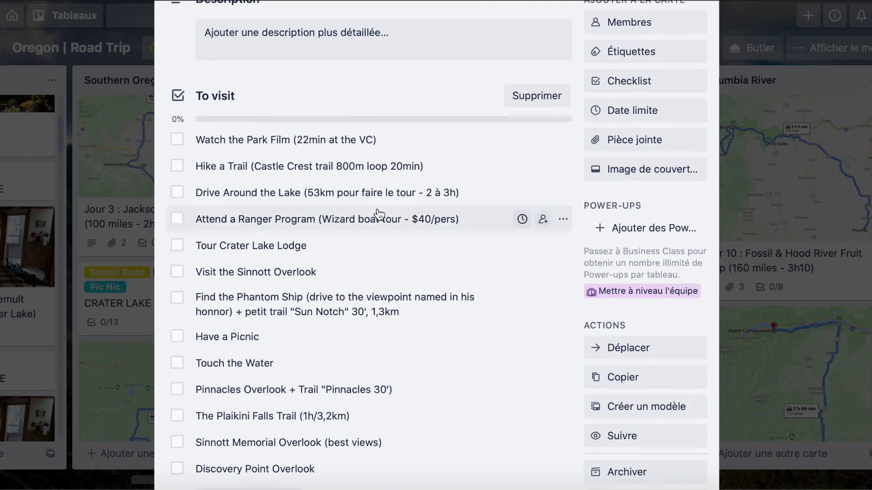
scroll(379, 213, "down", 1)
scroll(379, 214, "up", 1)
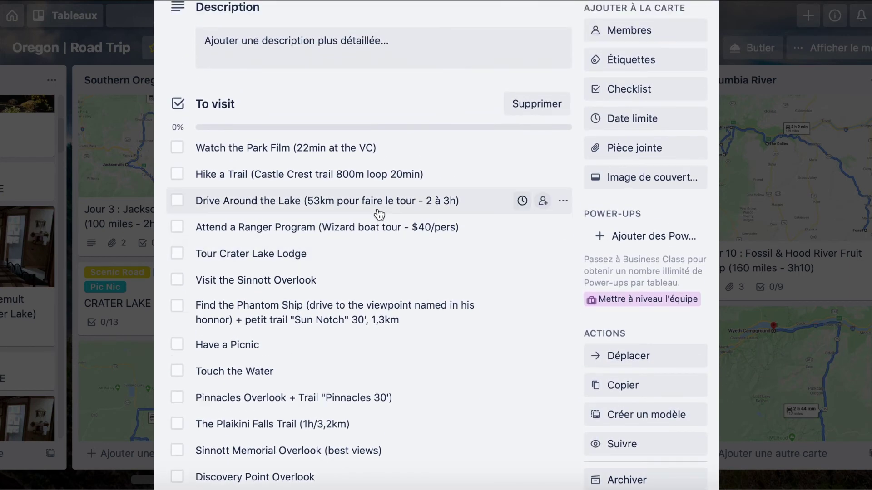
scroll(379, 214, "up", 4)
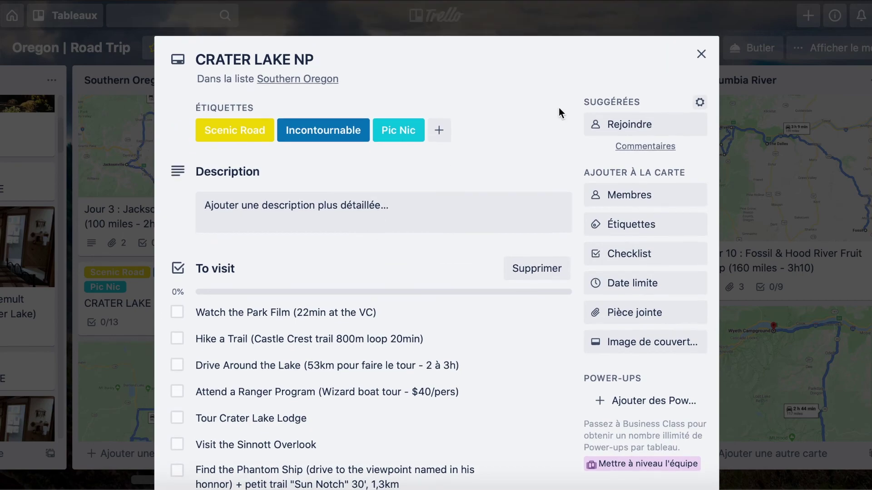
left_click(701, 54)
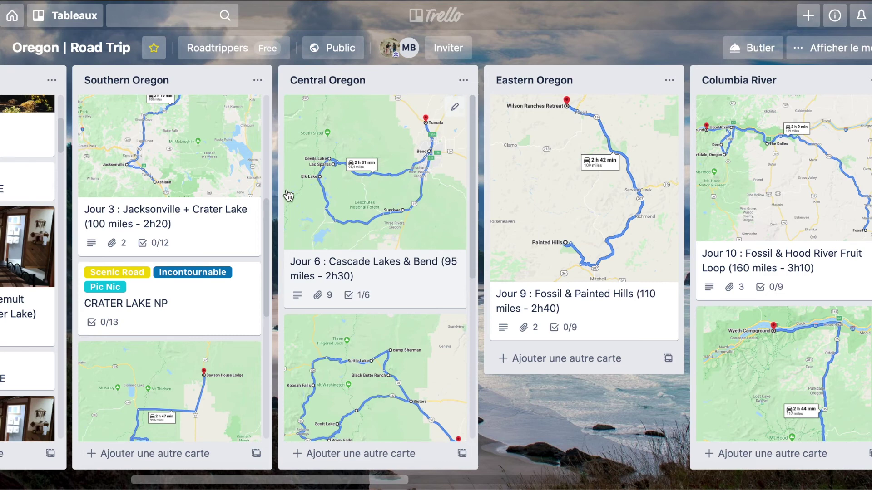
Open the "Jour 6 : Cascade Lakes & Bend" card in the "Central Oregon" list and review its description, attachments, and morning and afternoon checklists.
left_click(364, 208)
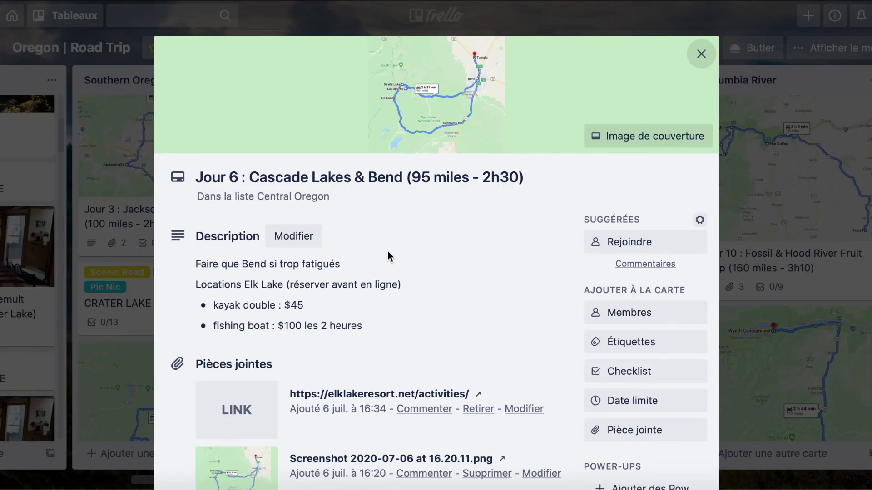
scroll(340, 337, "down", 3)
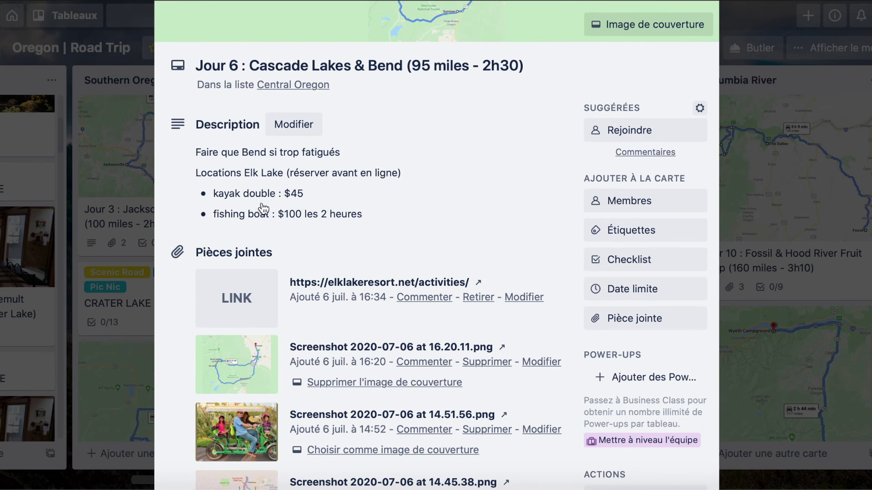
scroll(403, 310, "down", 4)
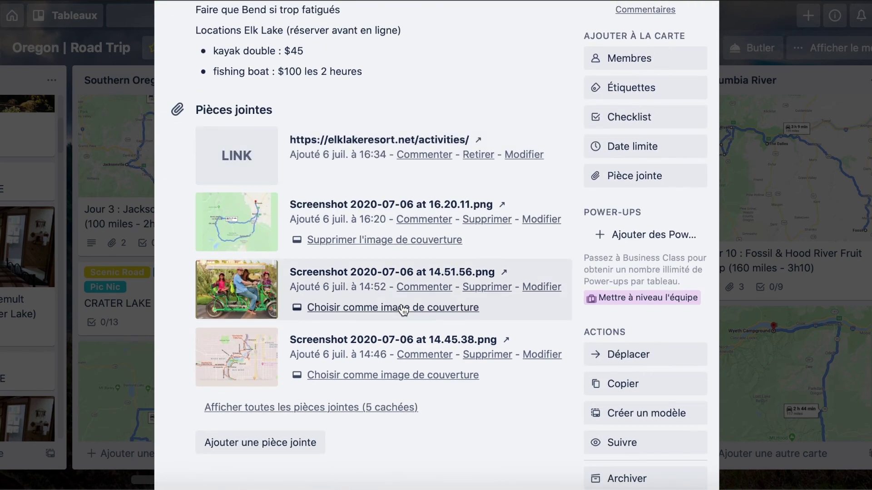
scroll(392, 370, "down", 8)
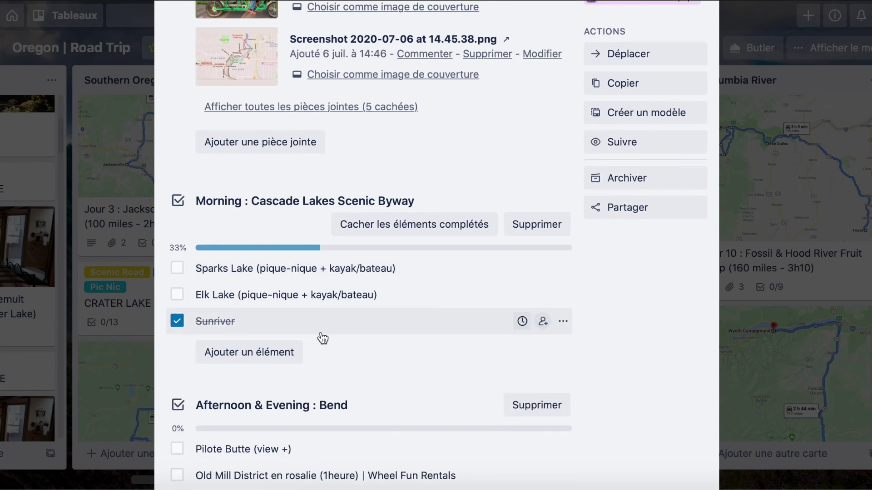
scroll(321, 337, "down", 3)
Return to the start of the "Jour 6 : Cascade Lakes & Bend" card and close it.
scroll(422, 299, "up", 9)
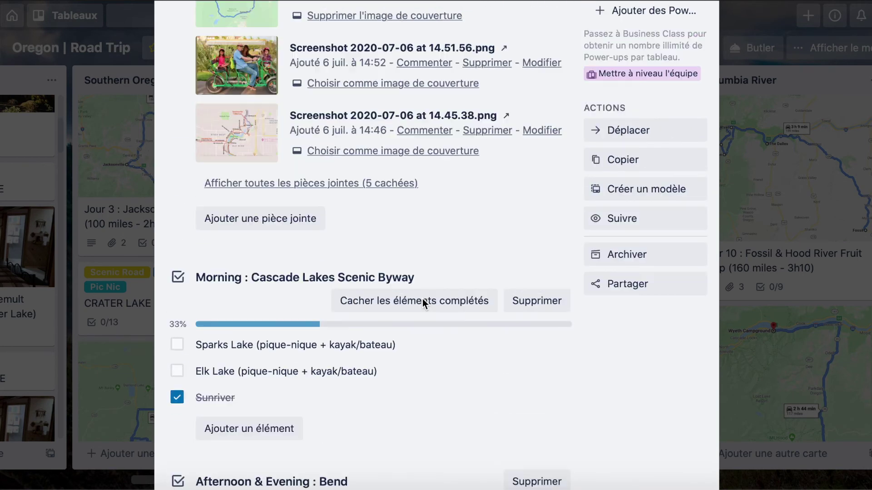
scroll(540, 127, "up", 6)
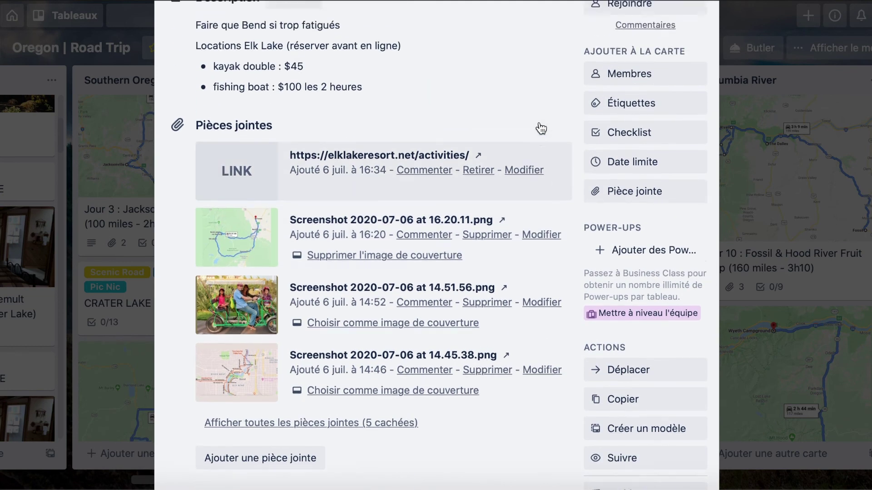
scroll(690, 64, "up", 1)
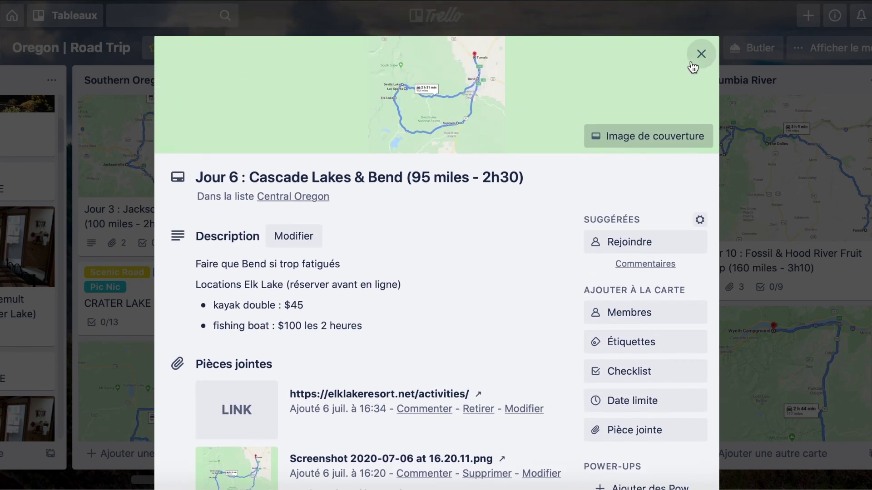
left_click(704, 57)
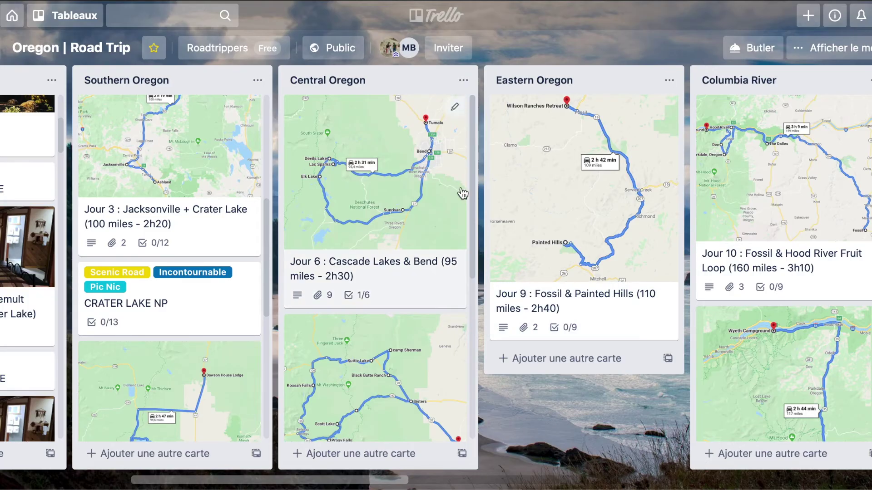